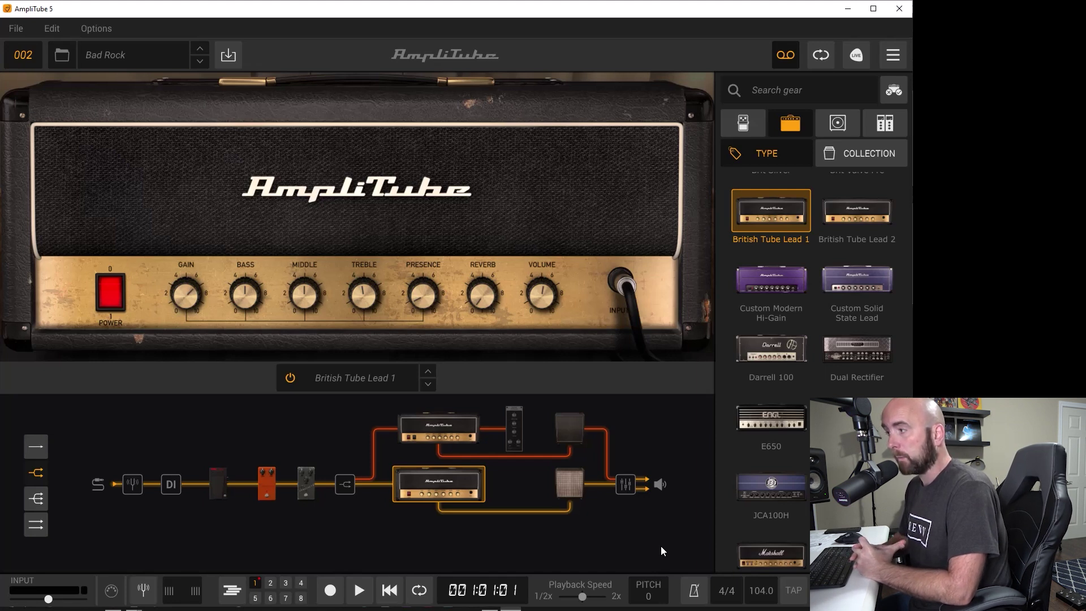
Step: Switch to the Morningstar MIDI Editor to view the Expression 1 preset messages, and return to AmpliTube 5
key(alt+Tab)
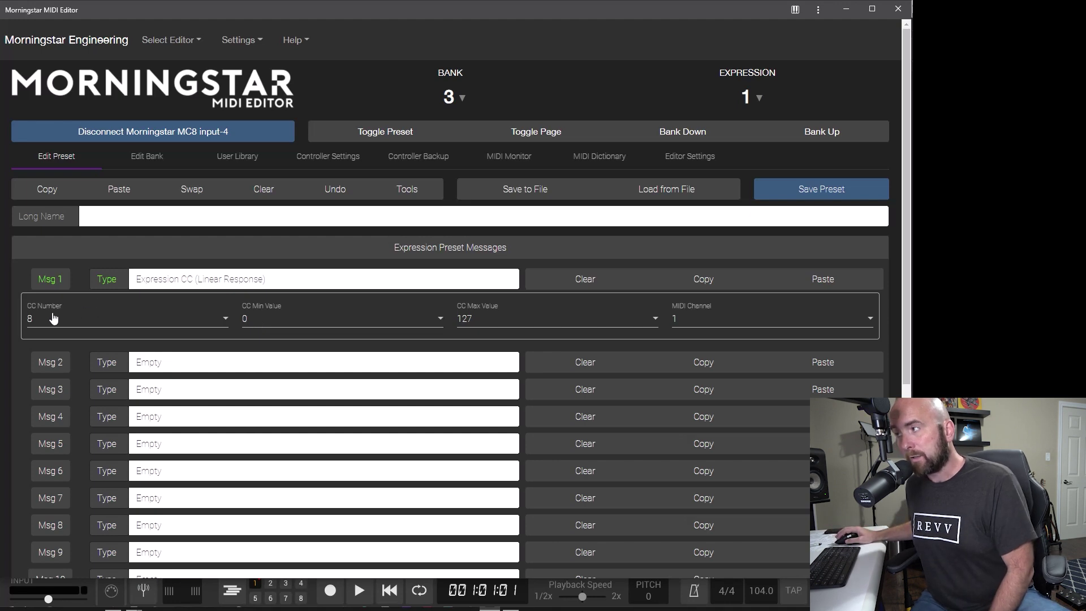
click(846, 8)
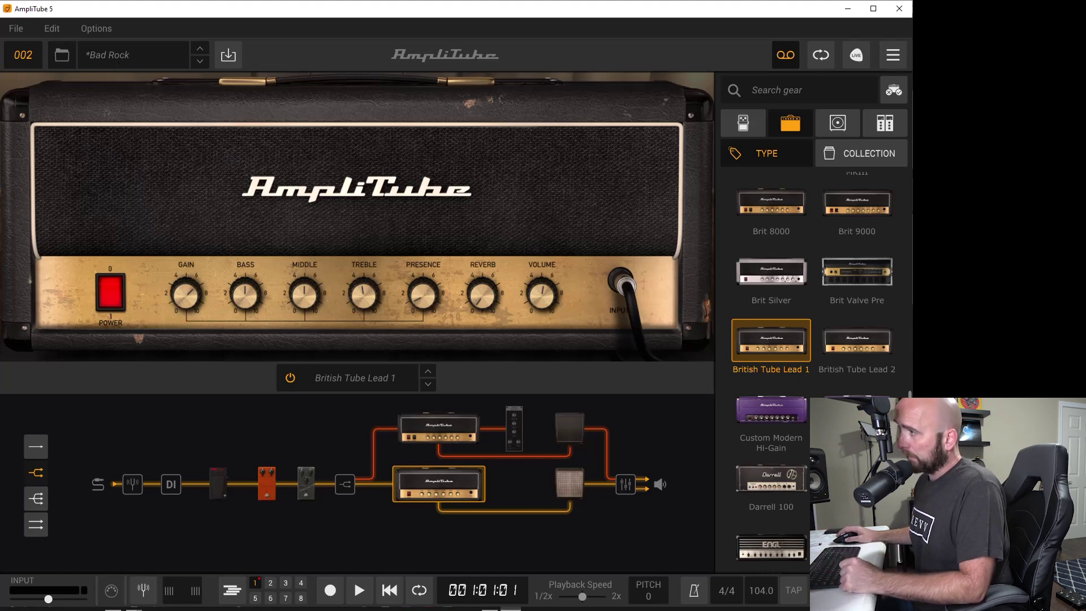
Step: Open the MIDI control settings and examine the presets assignable to program change numbers 040 and 001
click(890, 57)
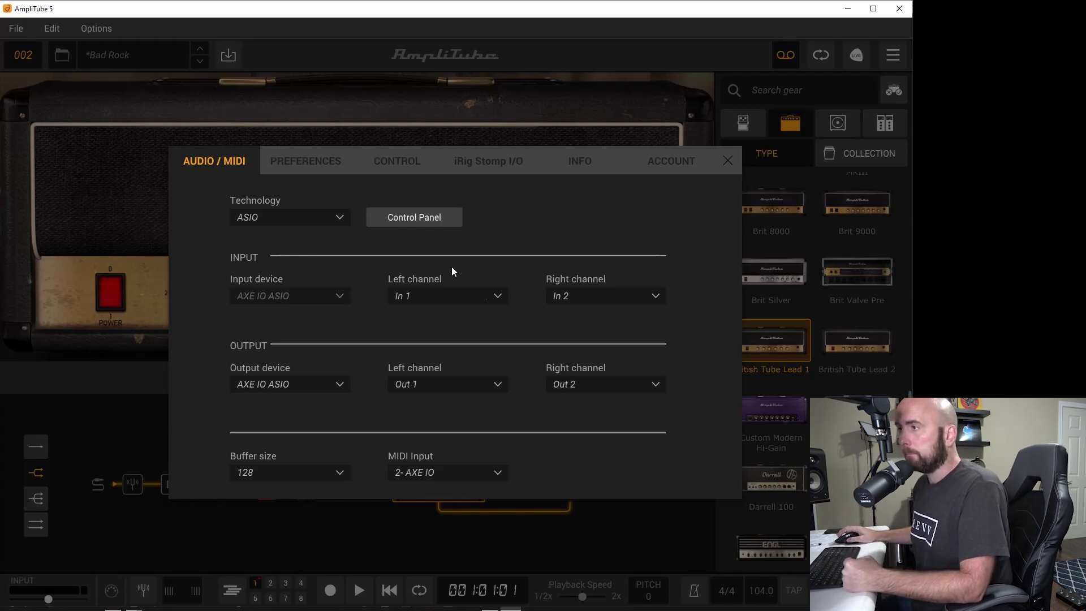
click(401, 169)
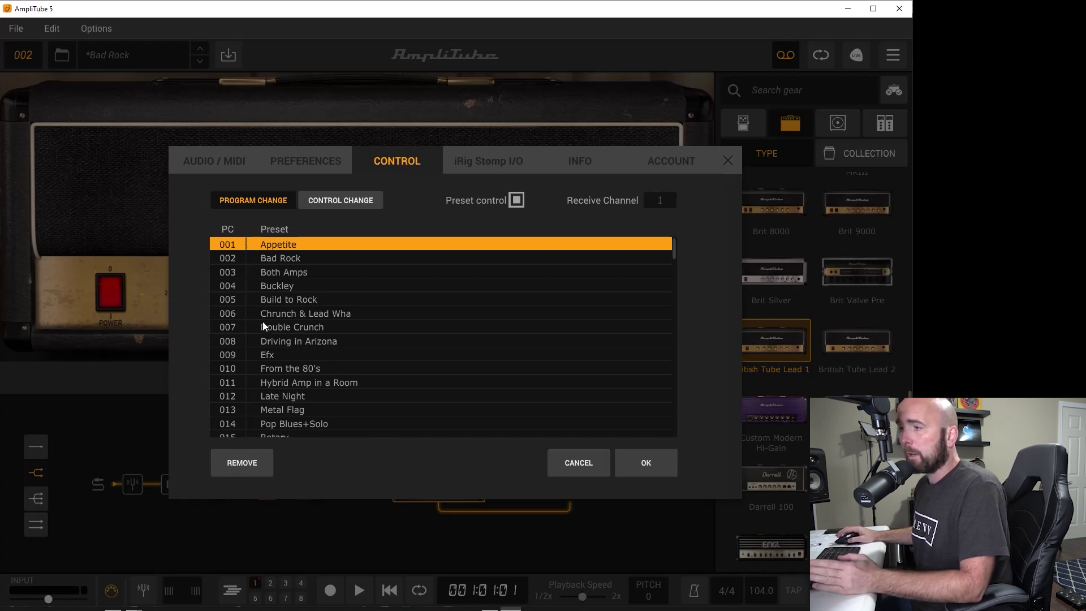
scroll(276, 274, down, 5)
scroll(276, 280, down, 7)
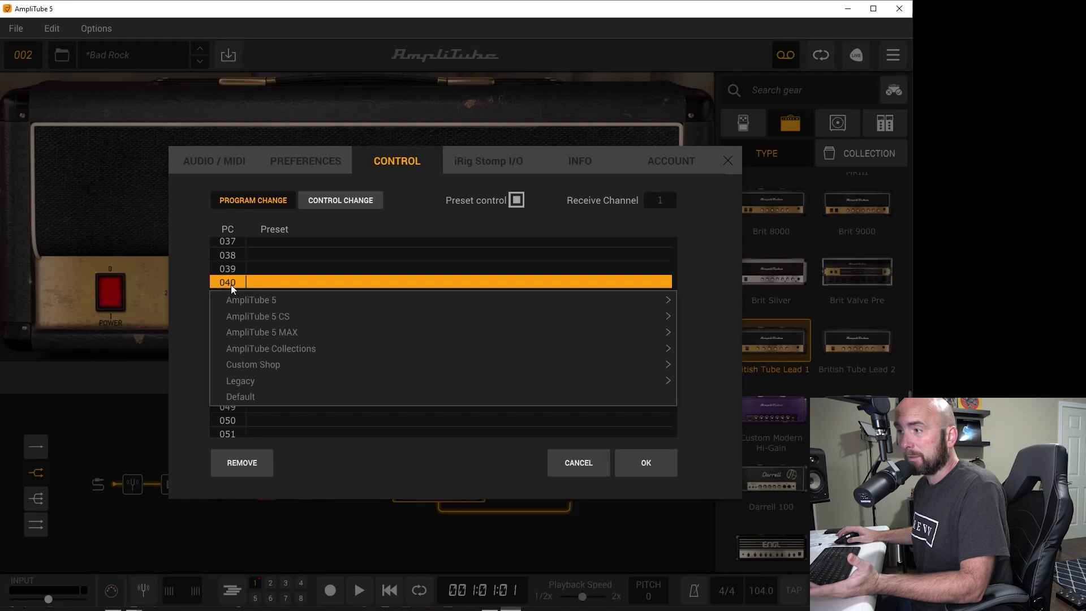
mouse_move(290, 294)
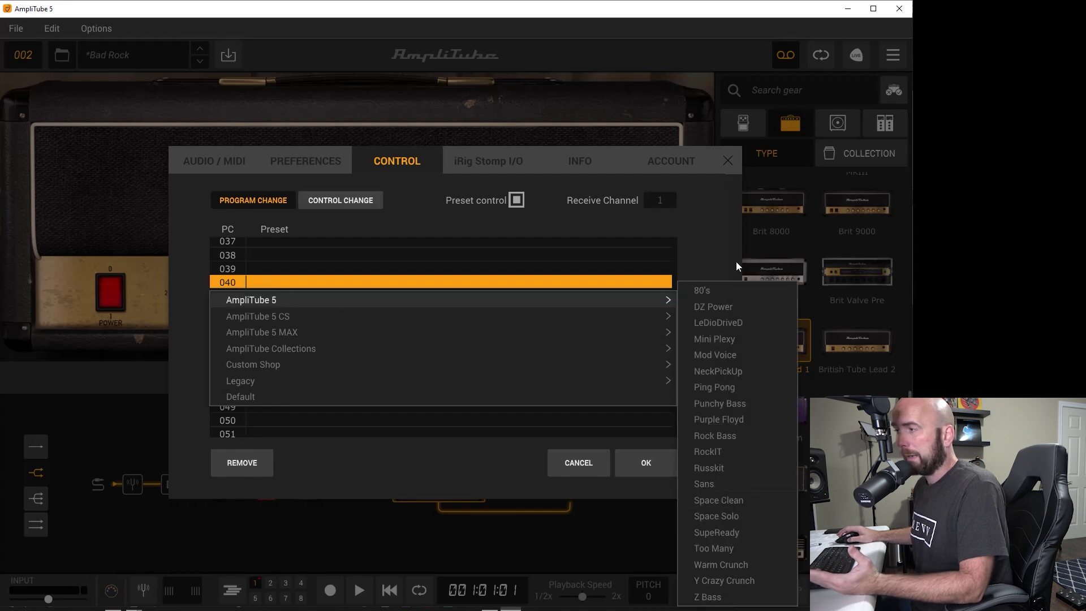
click(701, 206)
scroll(530, 289, up, 10)
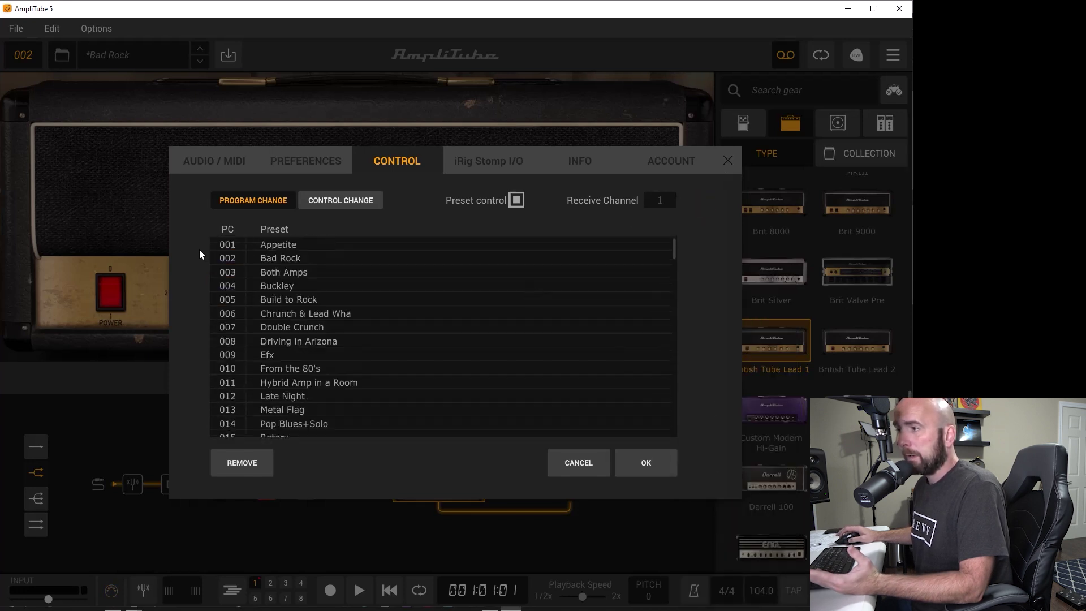
click(266, 245)
mouse_move(284, 305)
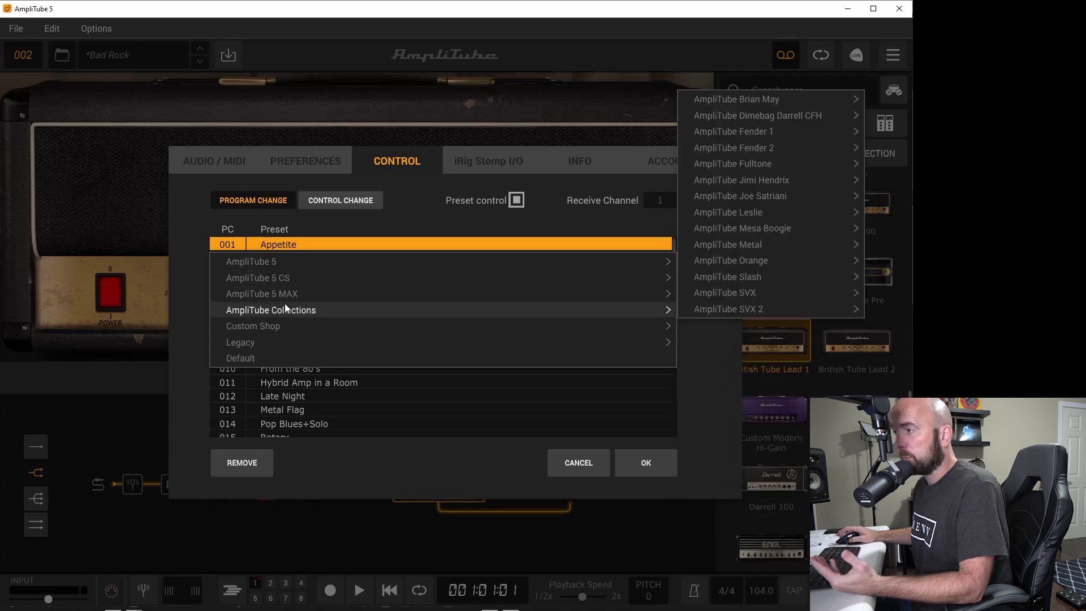
click(754, 341)
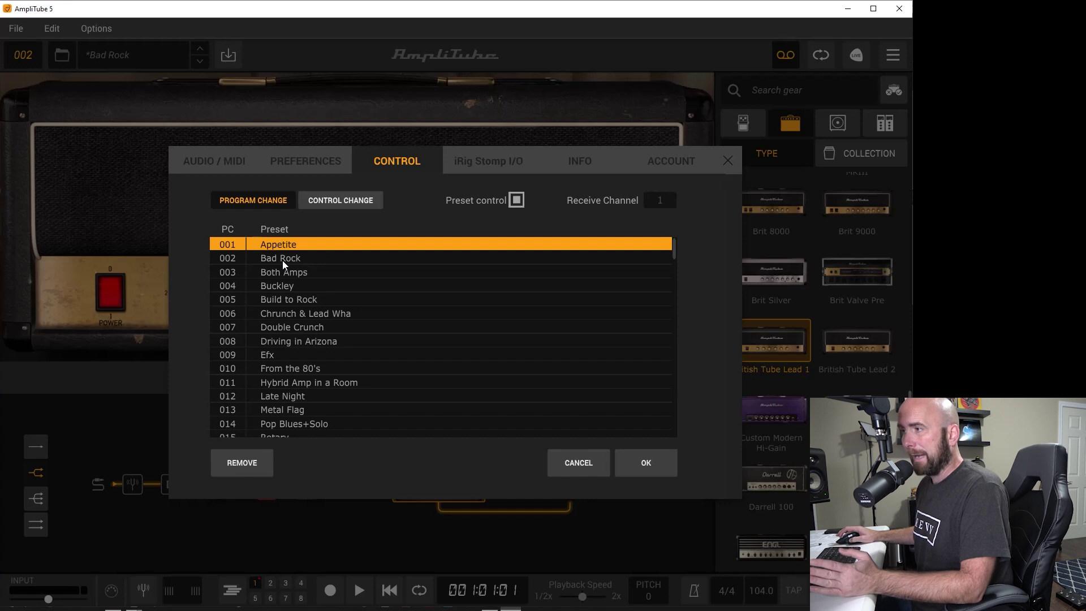
Step: Examine the global control change parameters and the preset-level ones available for the amps and Stomp A1 pedals, and return to the program change list
click(347, 203)
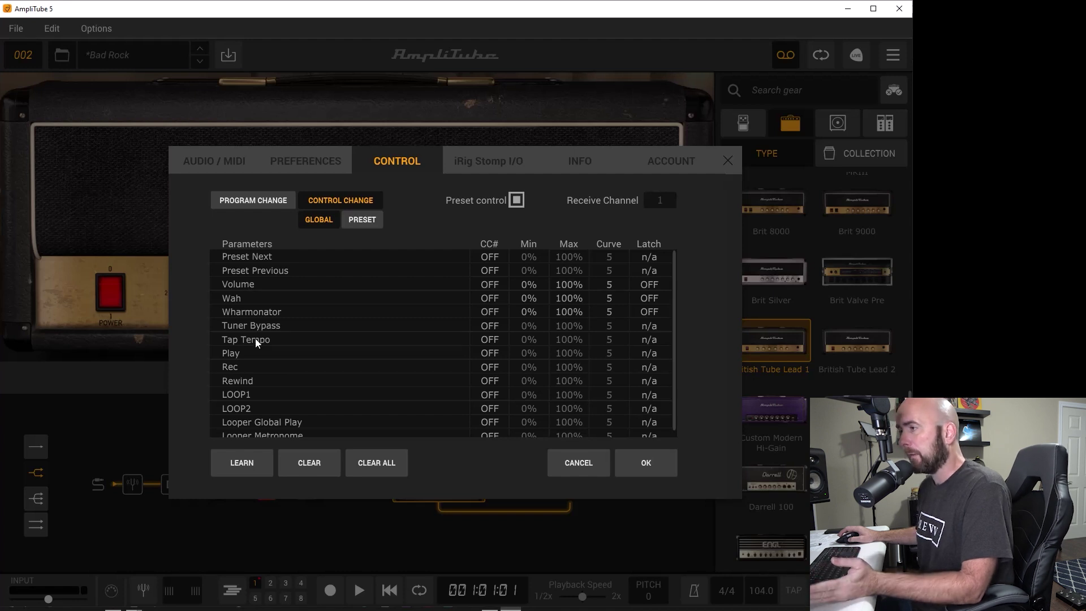
click(371, 221)
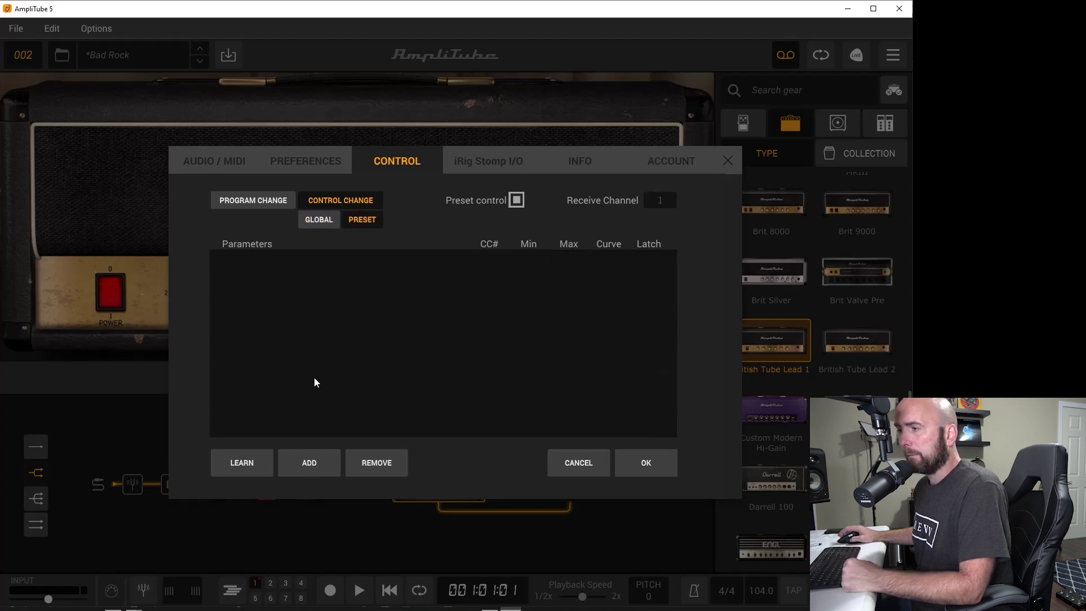
click(311, 463)
mouse_move(338, 250)
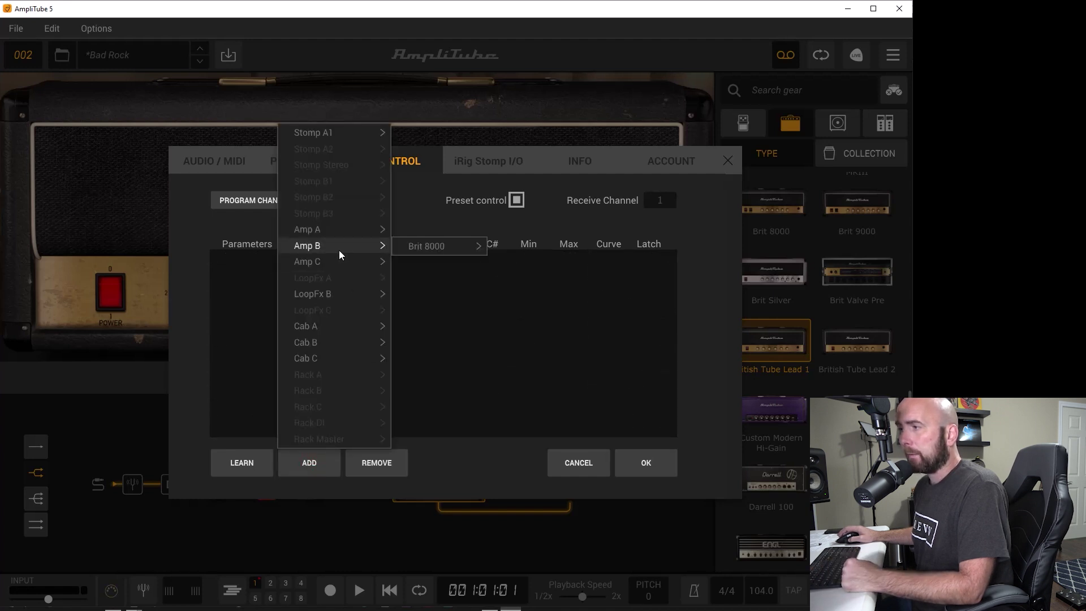
mouse_move(468, 250)
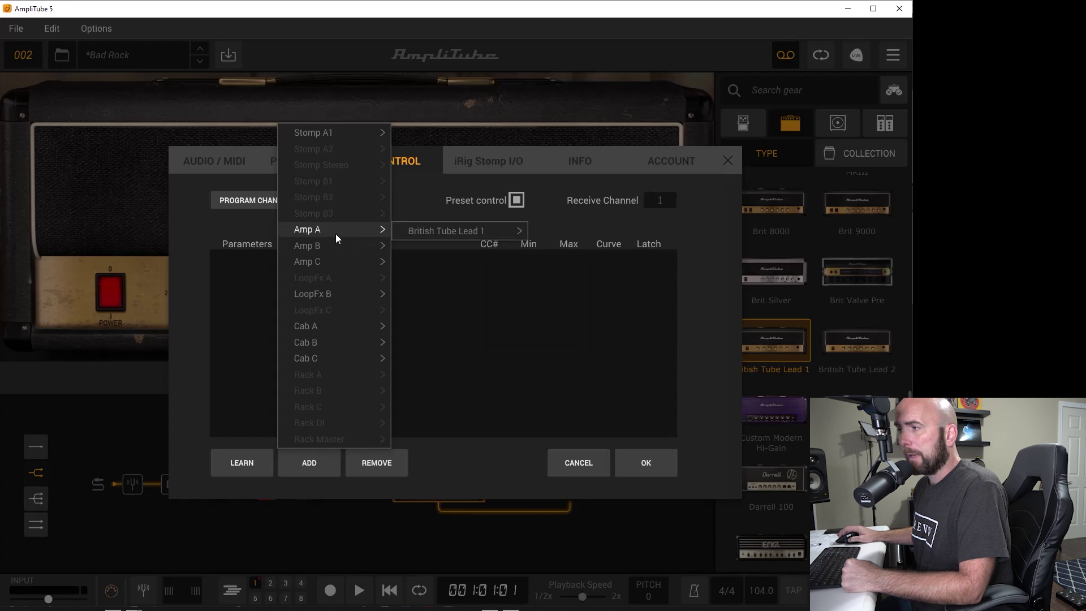
mouse_move(328, 139)
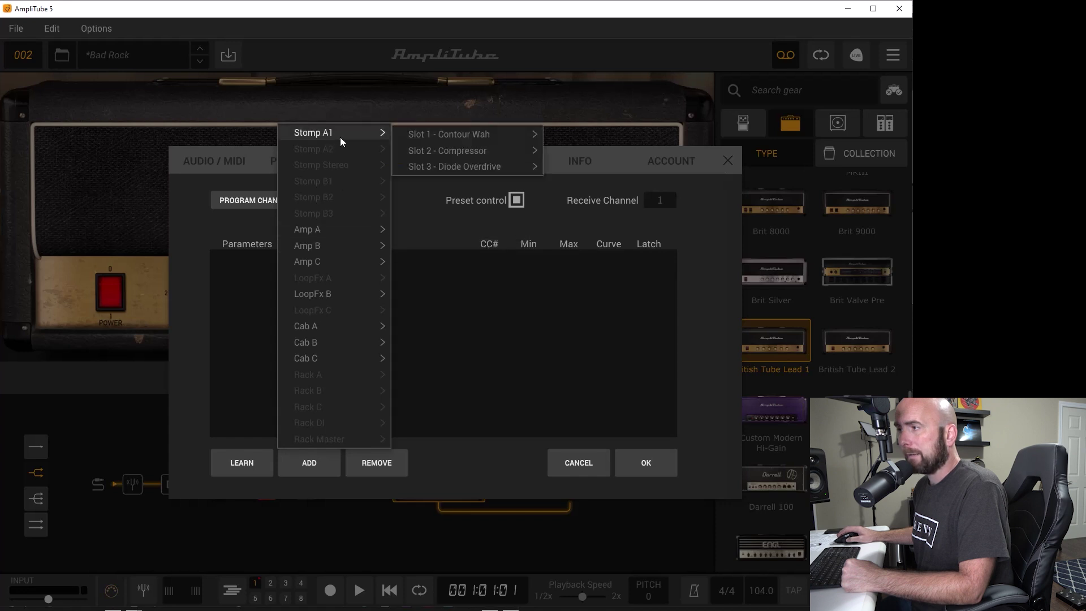
mouse_move(416, 149)
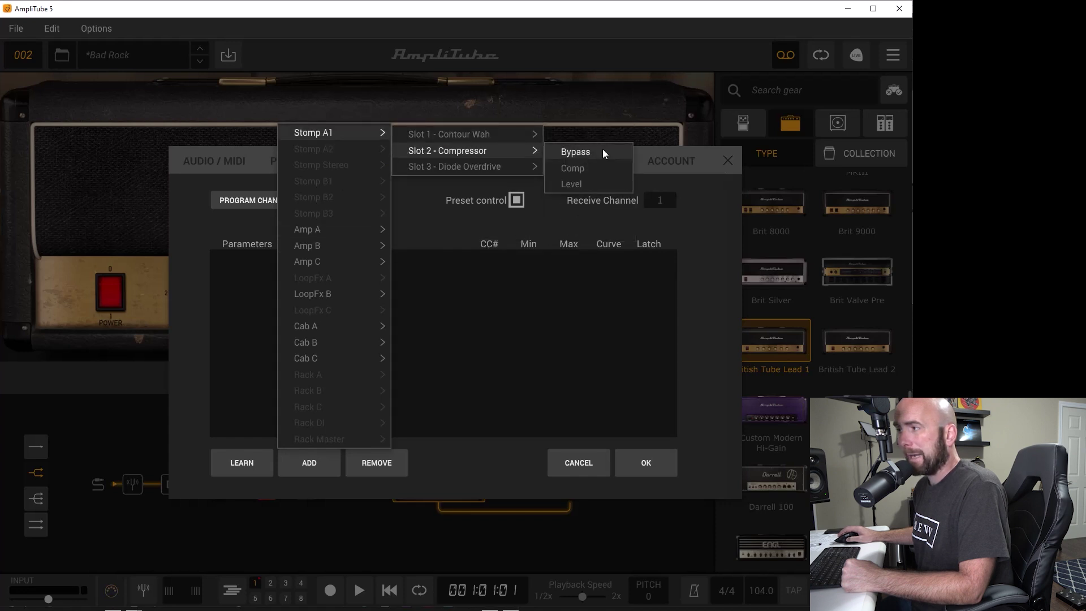
click(599, 184)
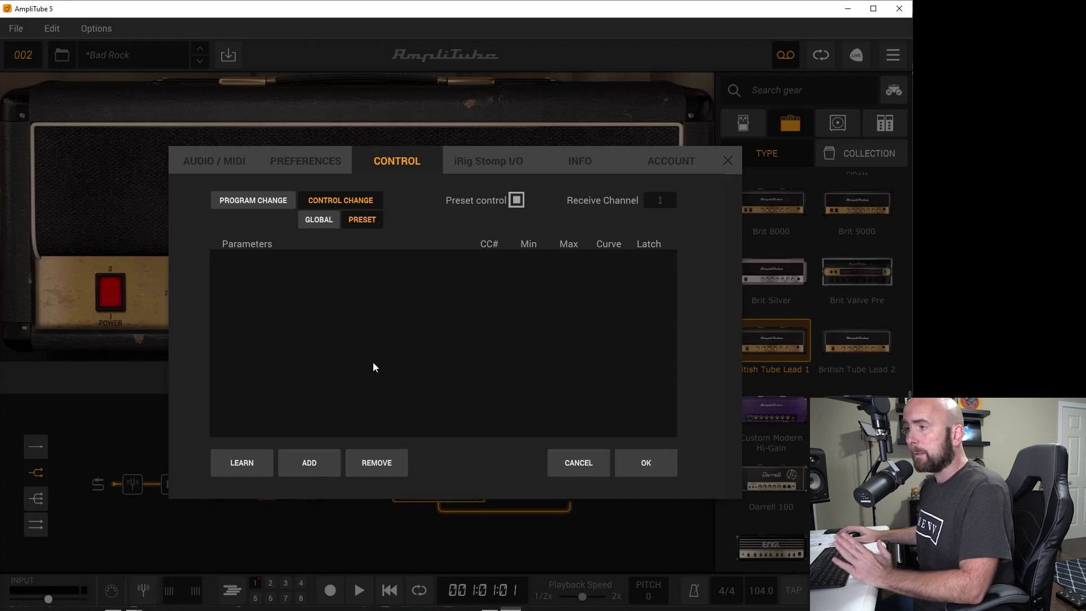
click(314, 226)
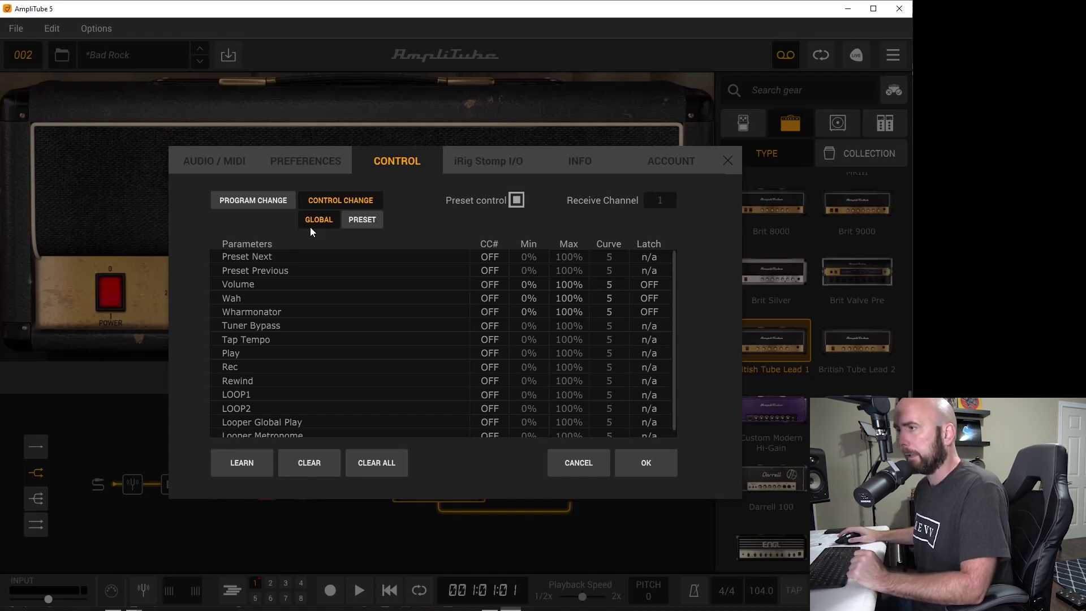
click(261, 205)
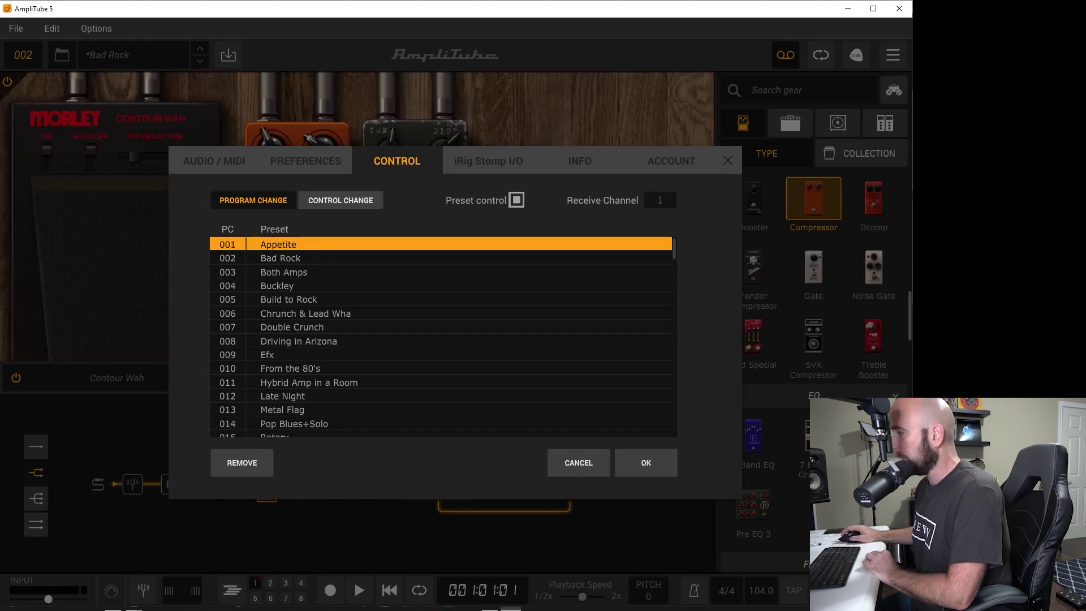
Step: Compare preset A's program change message in the Morningstar MIDI Editor with the program change list in AmpliTube 5
key(alt+Tab)
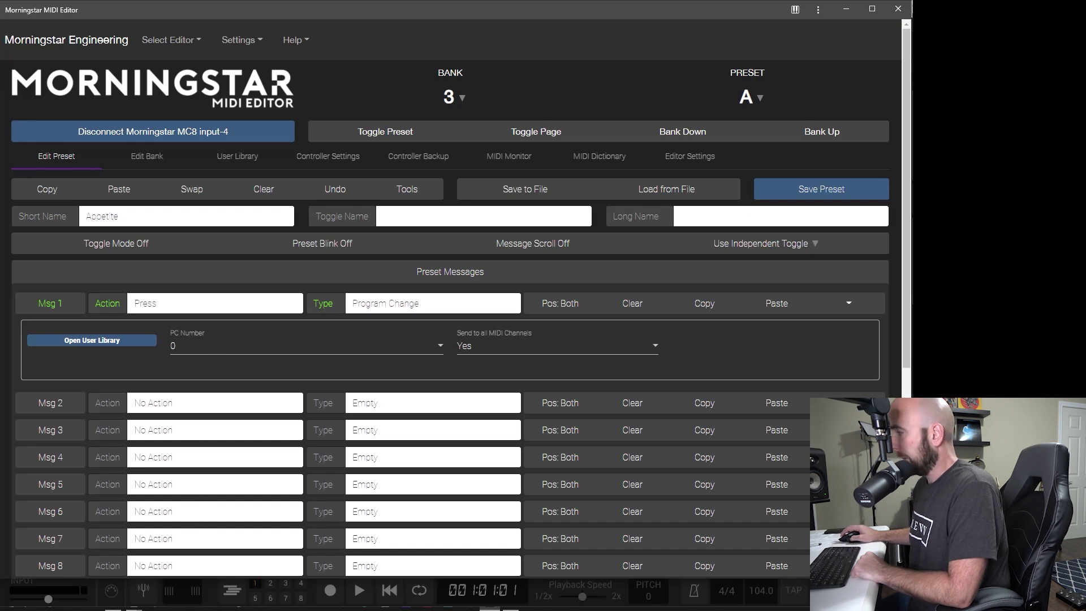
key(alt+Tab)
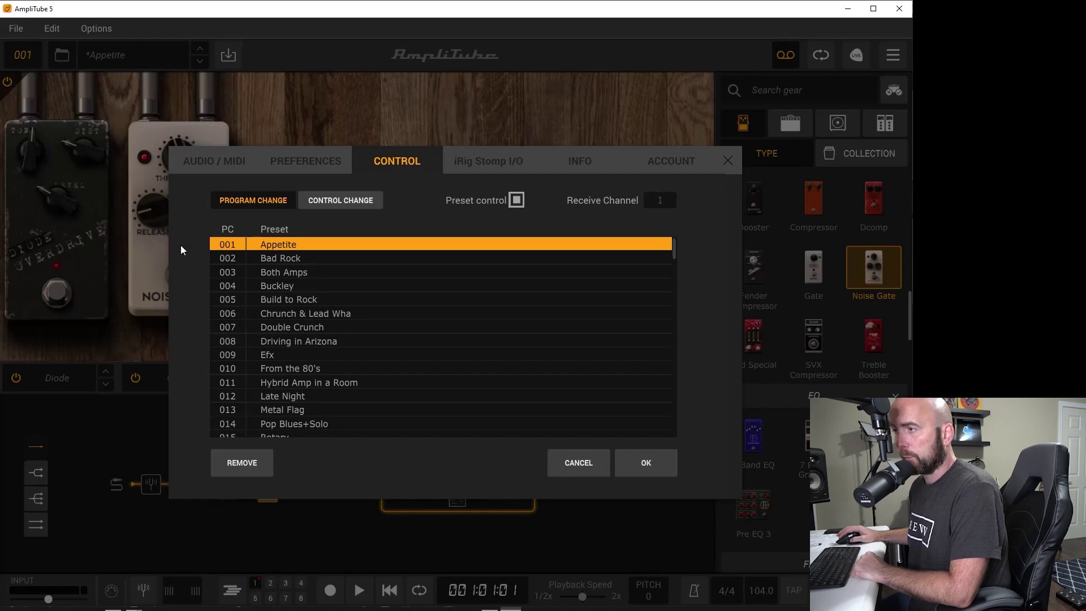
key(alt+Tab)
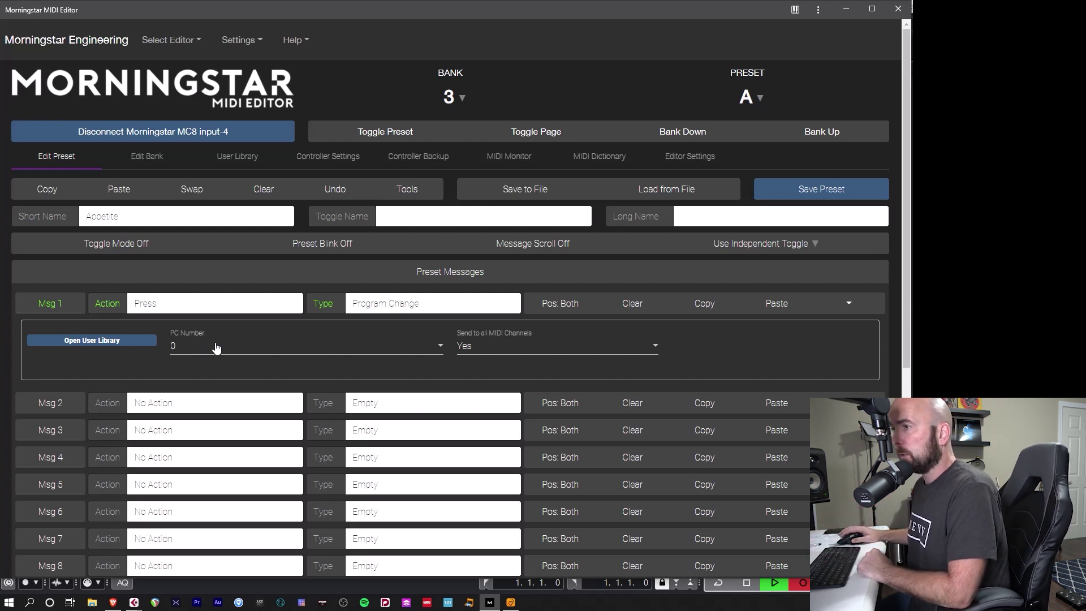
Step: View preset B (Bad Rock) in the MIDI editor, and dismiss the control settings in AmpliTube 5 without applying changes
click(746, 99)
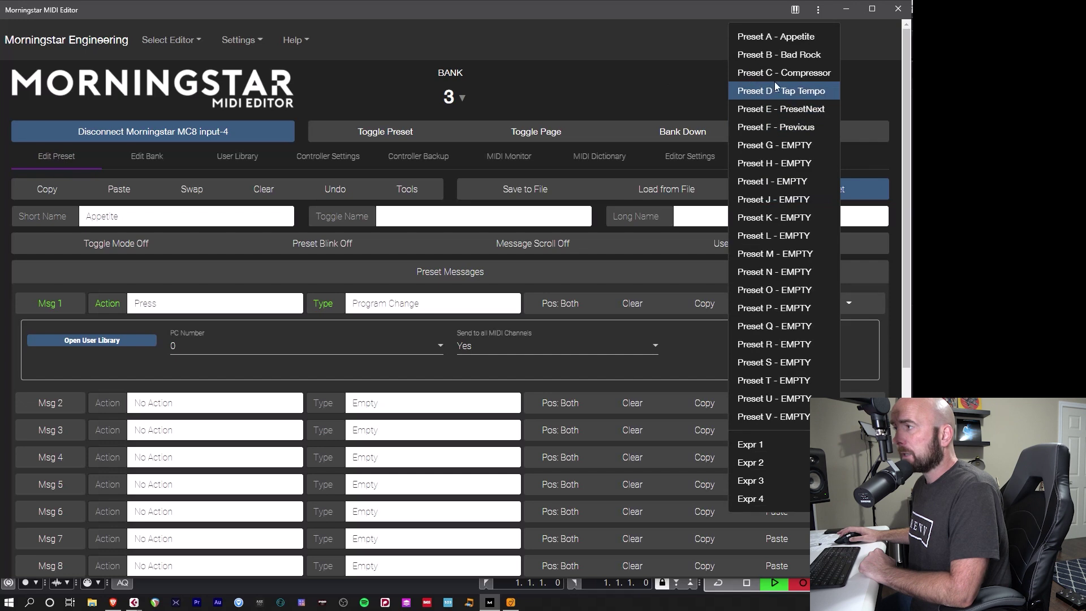
click(779, 60)
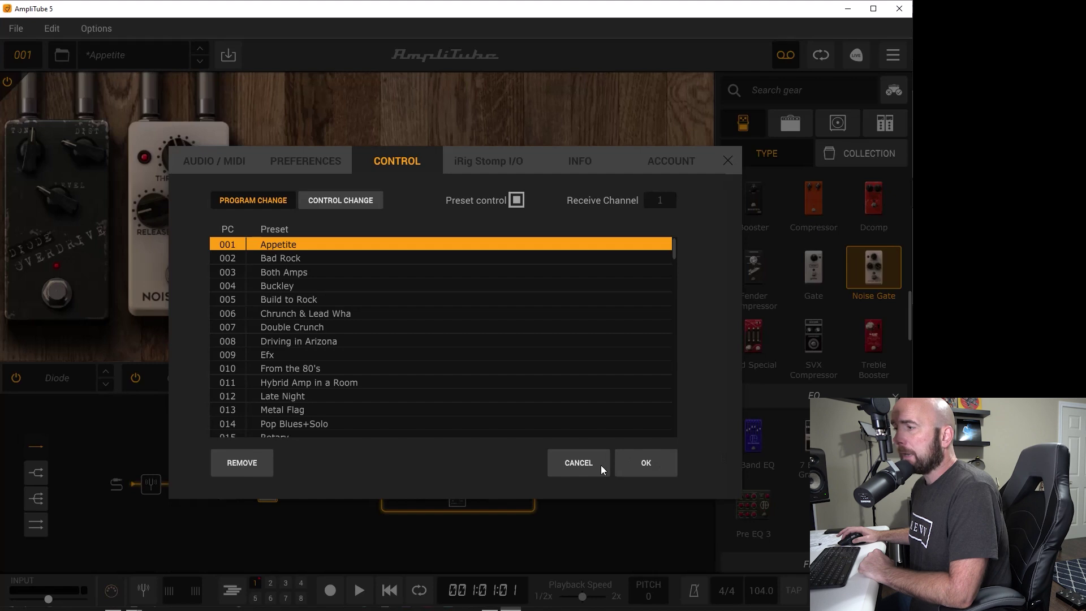
click(601, 466)
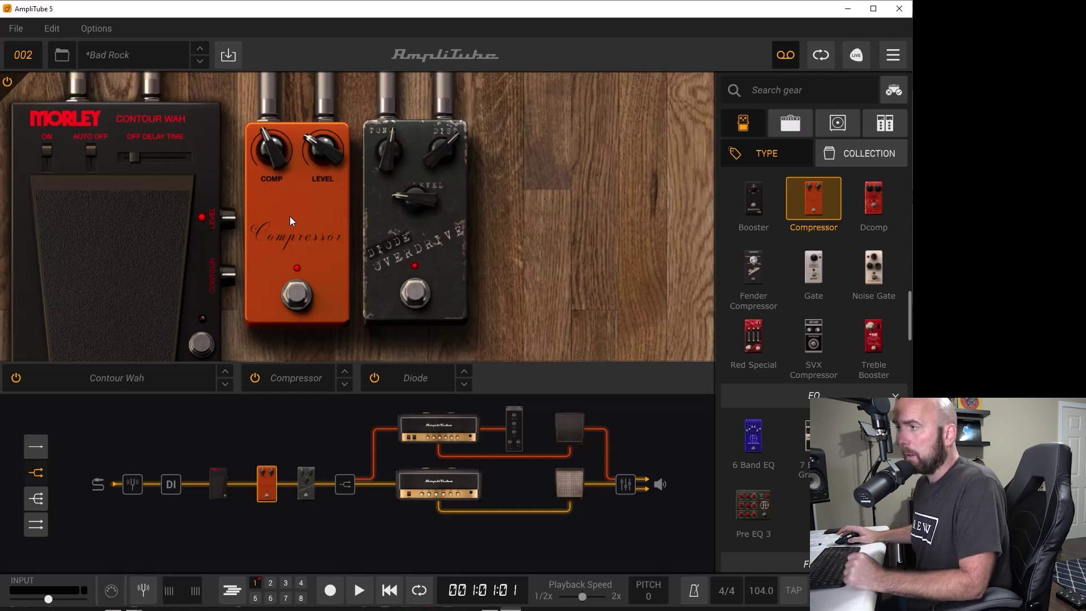
Step: Review the preset-level control change parameters offered for the Stomp A1 Compressor in the MIDI control settings, and cancel out of the settings
click(887, 56)
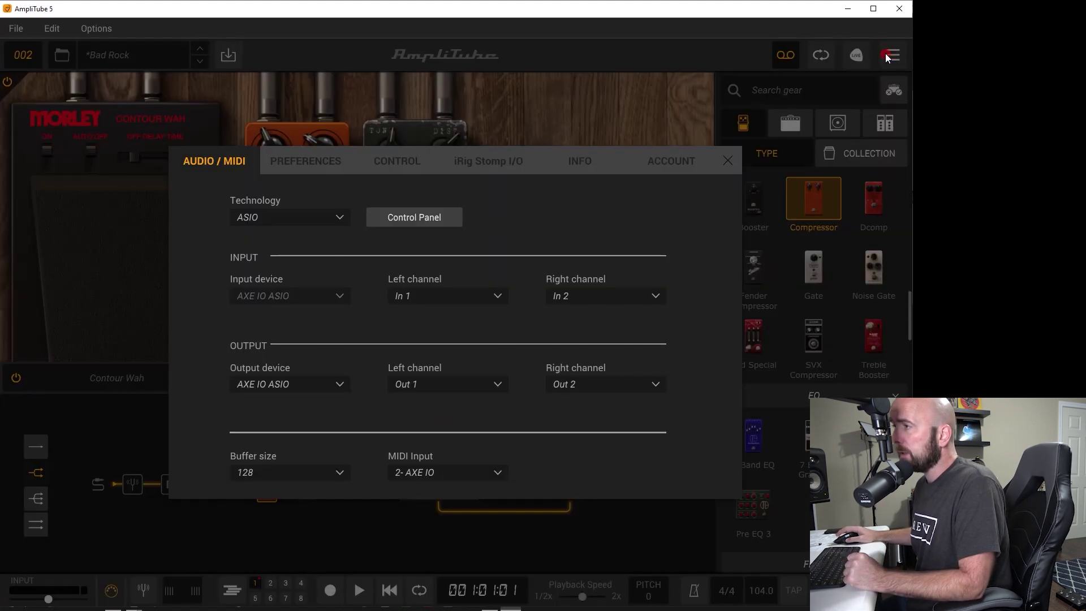
click(406, 161)
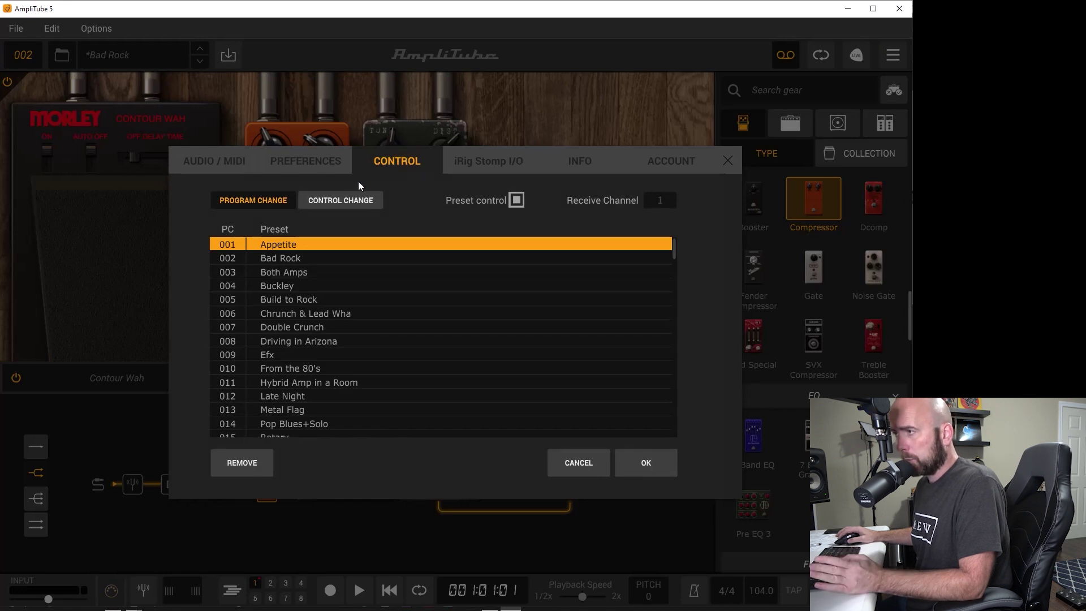
click(345, 201)
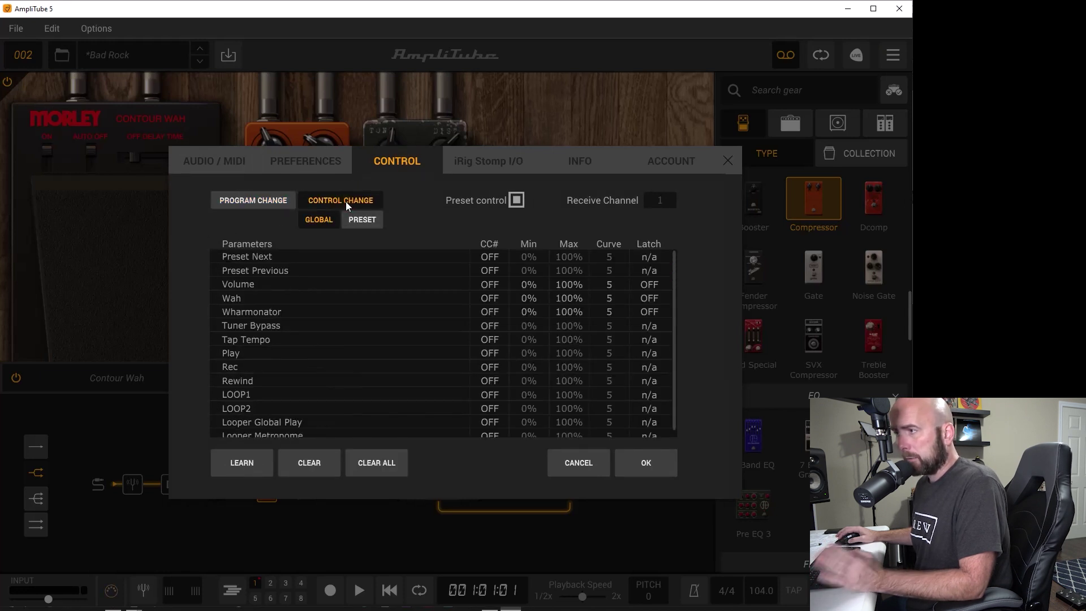
click(354, 218)
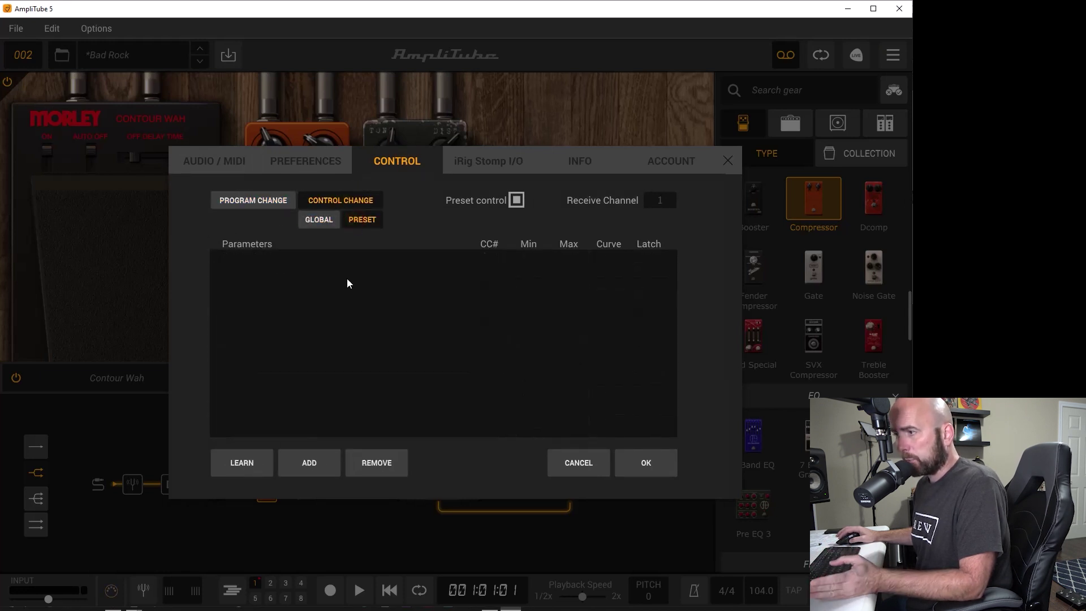
click(315, 463)
mouse_move(334, 132)
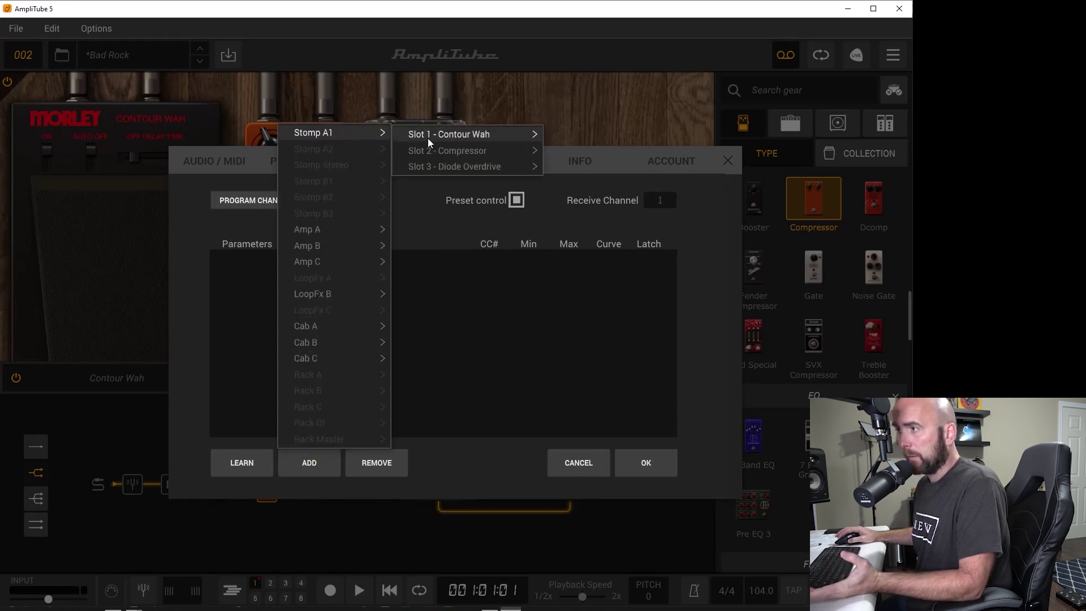
mouse_move(435, 151)
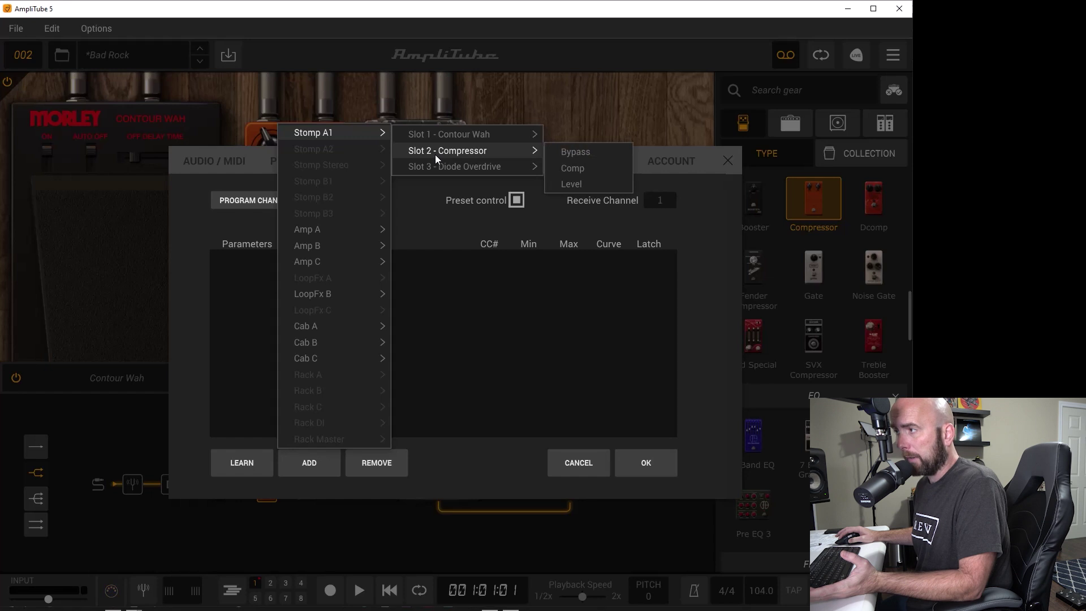
click(574, 475)
click(588, 474)
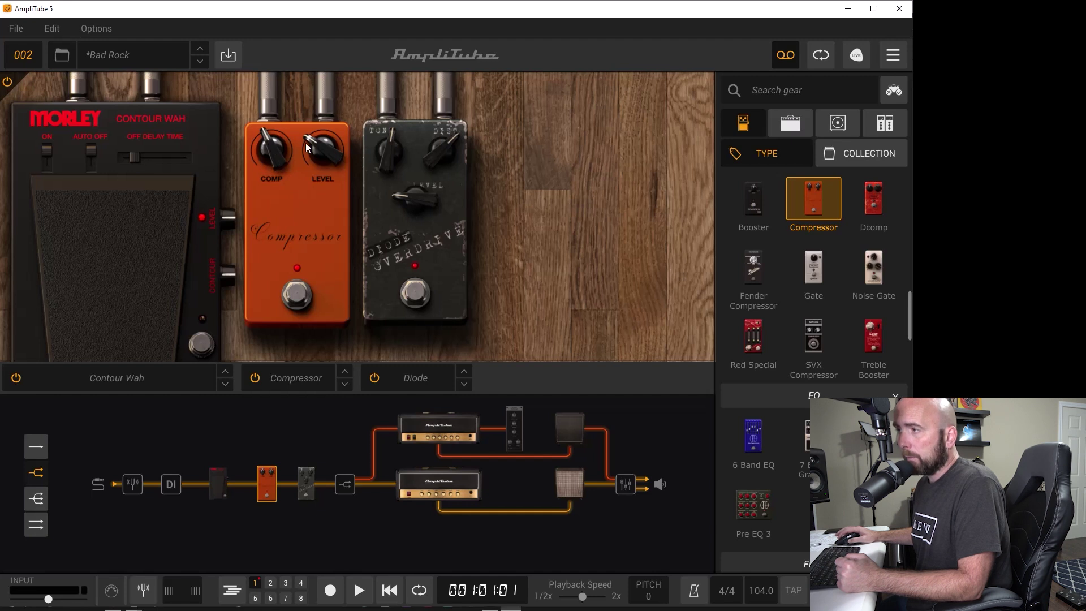
Step: Start MIDI learn for the Compressor pedal's Bypass from its footswitch
right_click(297, 300)
mouse_move(320, 353)
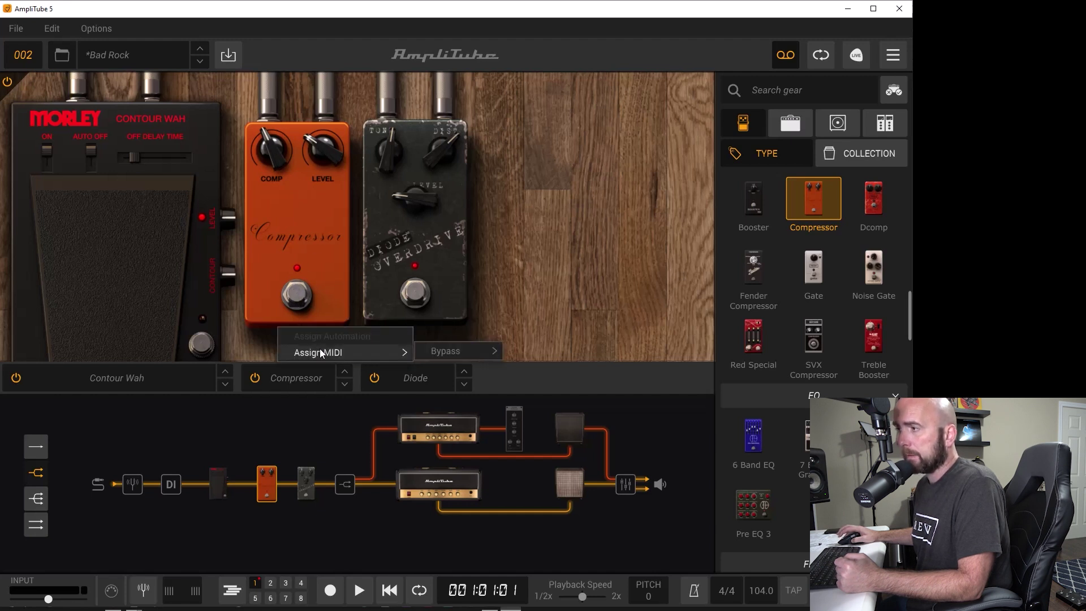
mouse_move(436, 354)
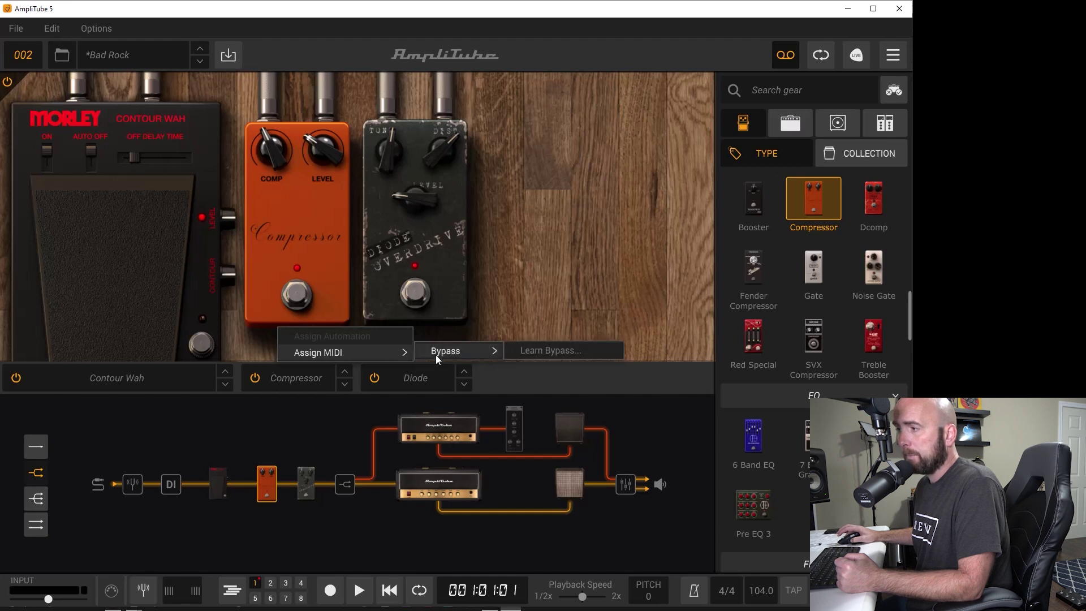
click(528, 352)
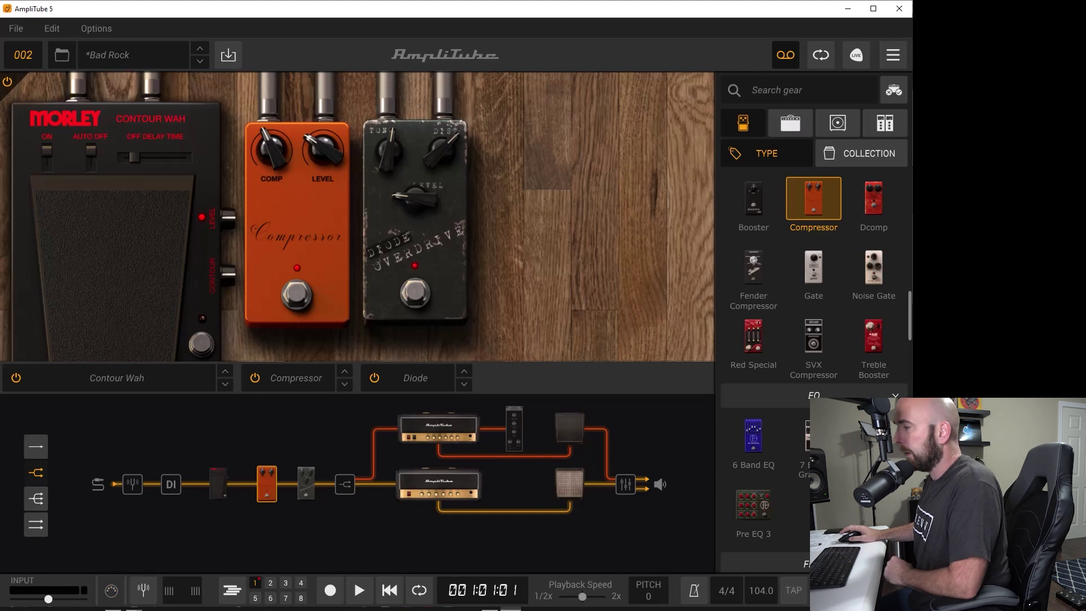
Step: Switch to the Morningstar MIDI Editor to view the control change messages of preset C (Compressor)
key(alt+Tab)
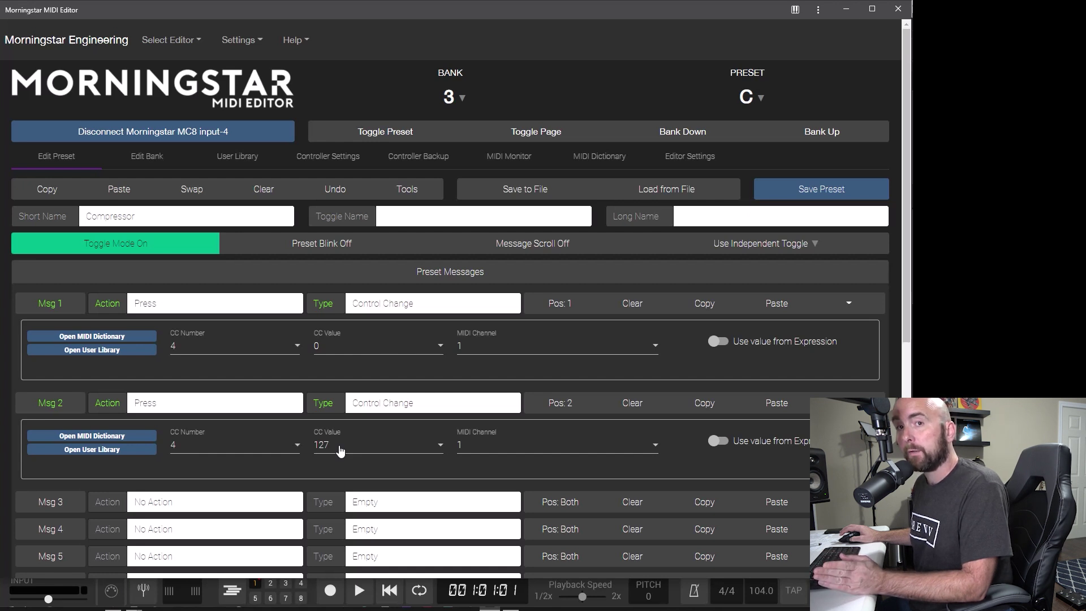
Step: Switch back to AmpliTube 5, review the Compressor Bypass assignment in the preset-level control change settings, and cancel out of them
key(alt+Tab)
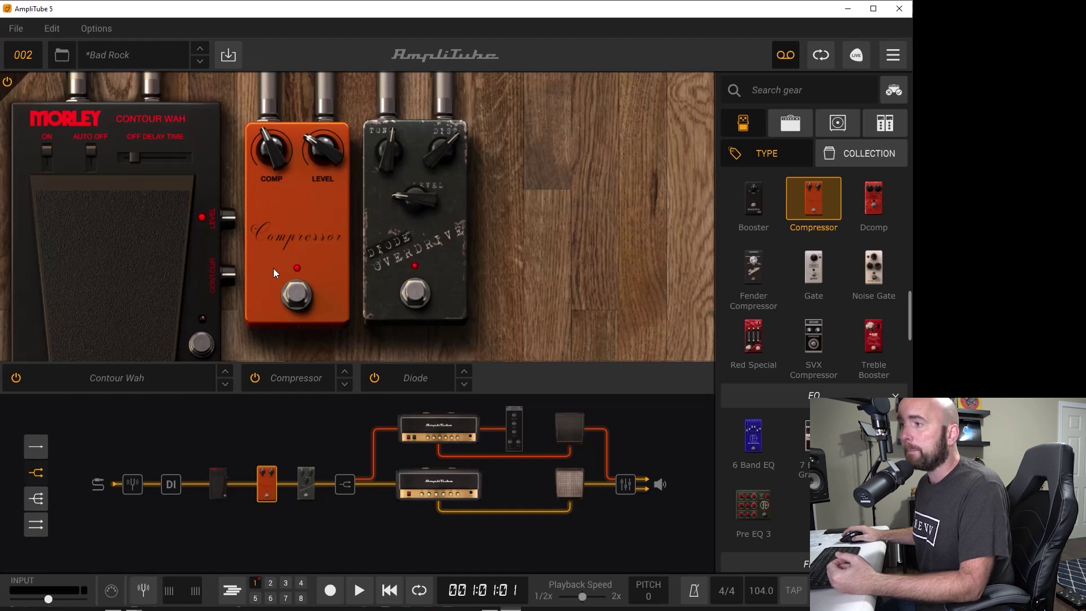
right_click(296, 293)
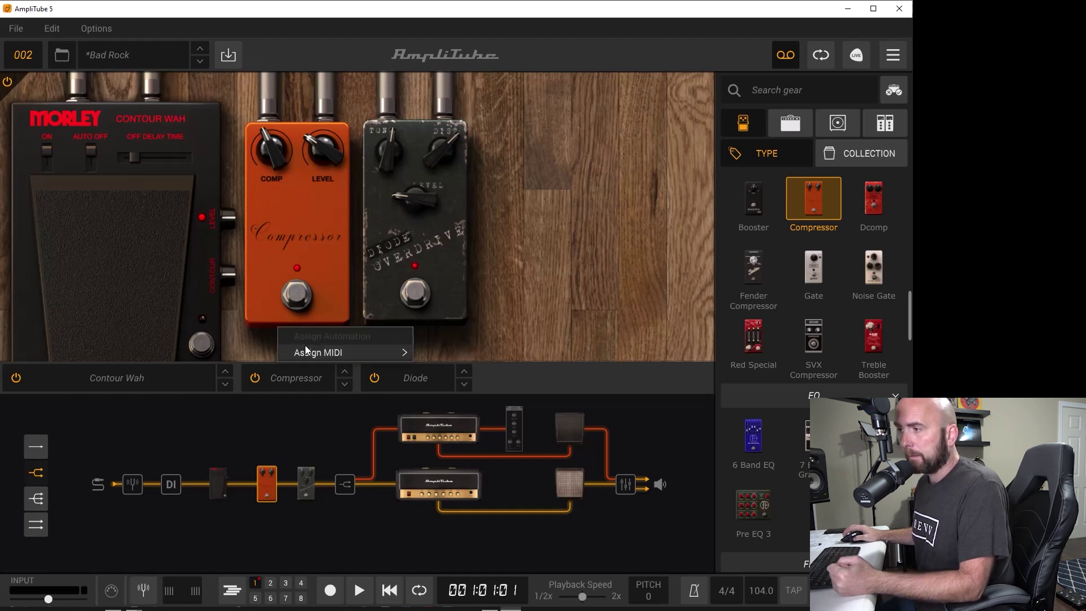
click(263, 222)
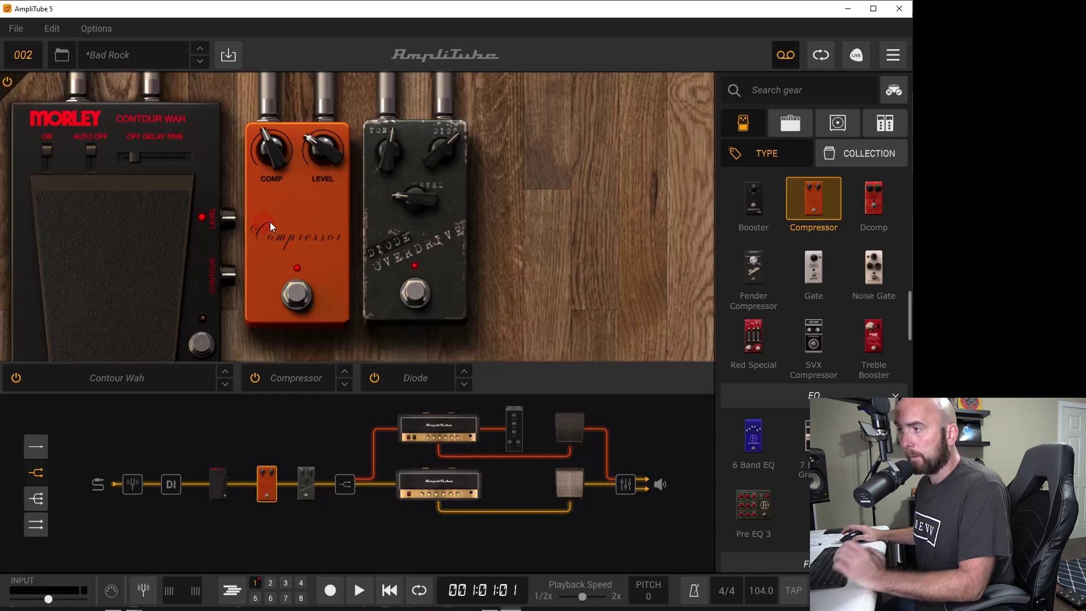
click(882, 56)
click(394, 161)
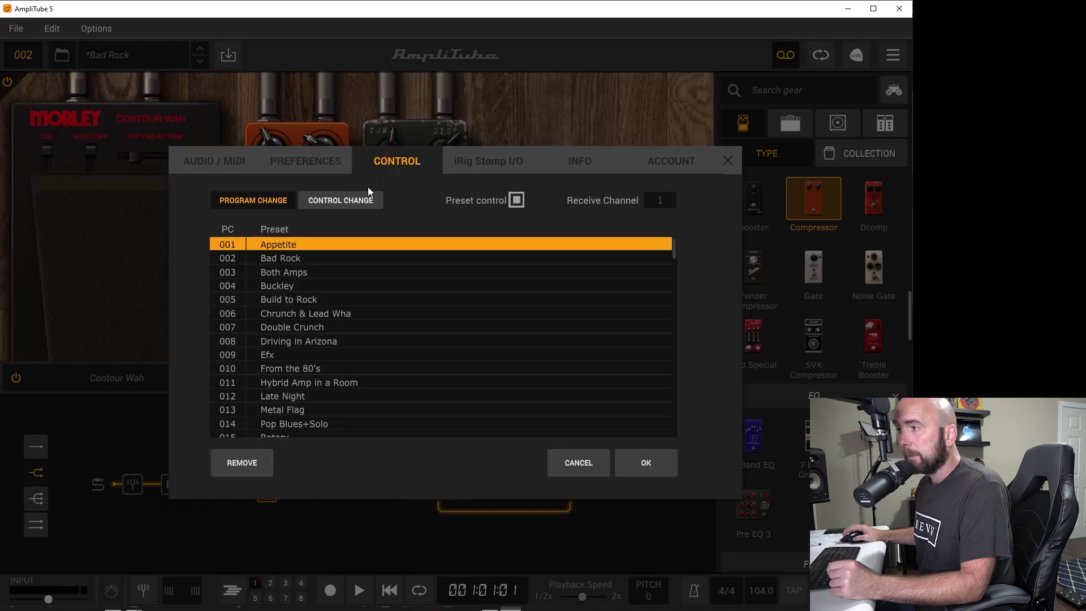
click(354, 200)
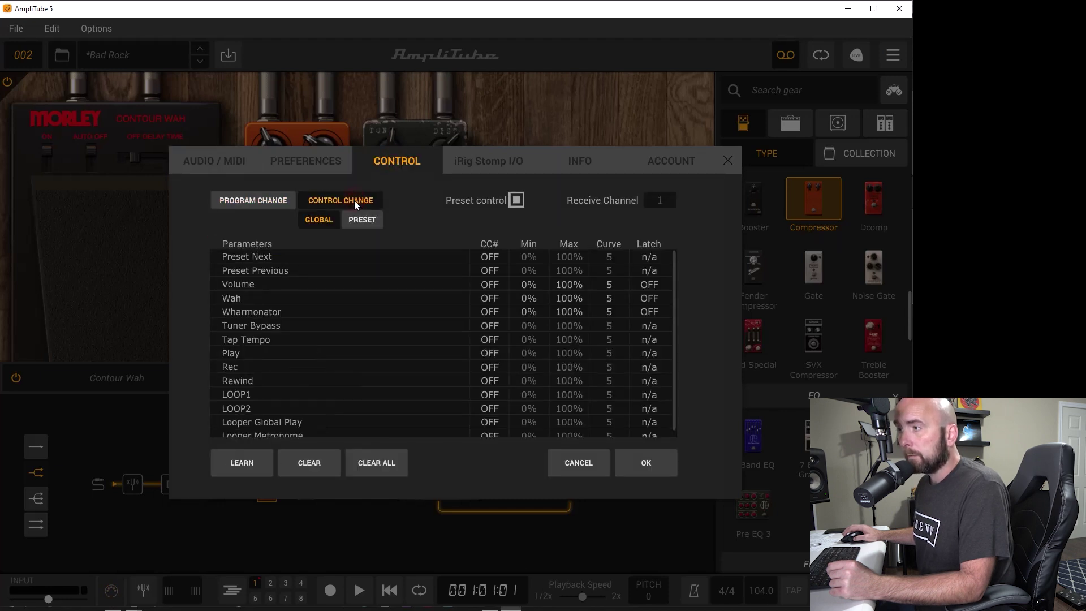
click(362, 220)
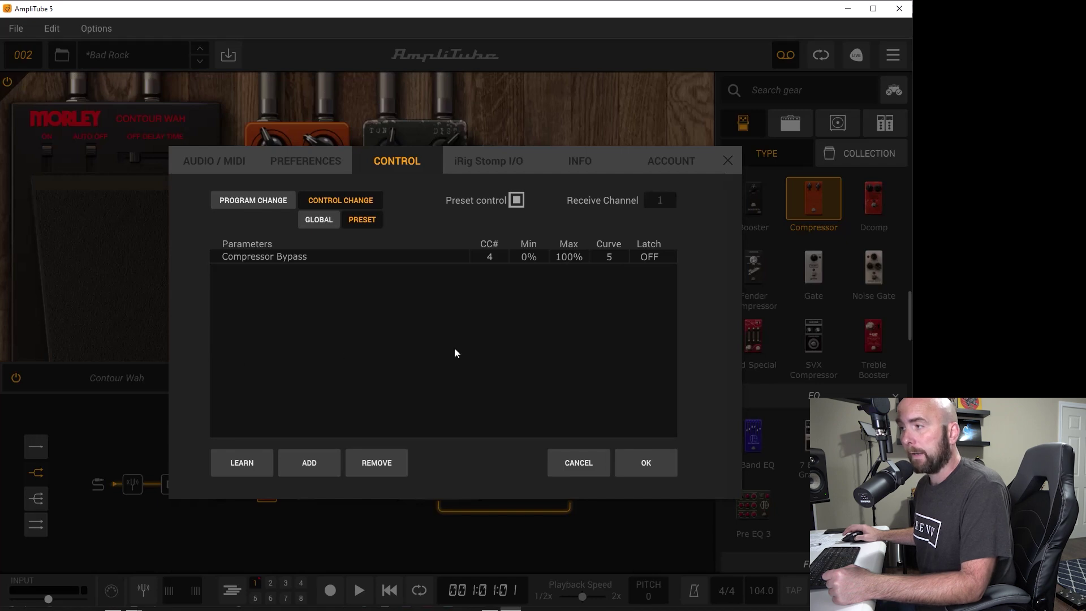
click(577, 462)
Step: Assign the global Wah parameter to CC 8 using MIDI learn in the control change settings, and apply it
click(893, 56)
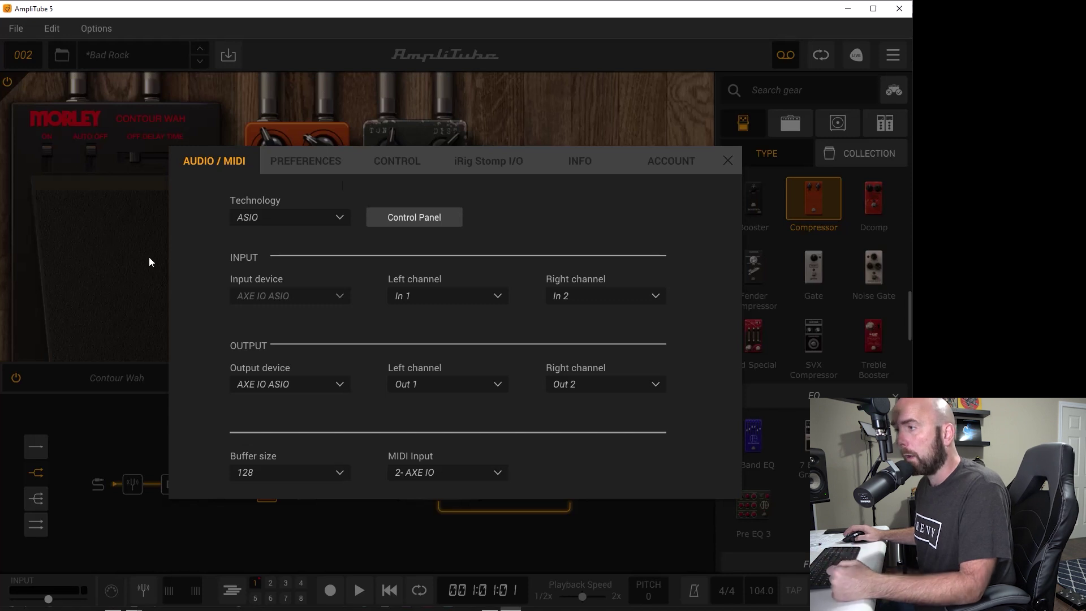
click(410, 161)
click(334, 201)
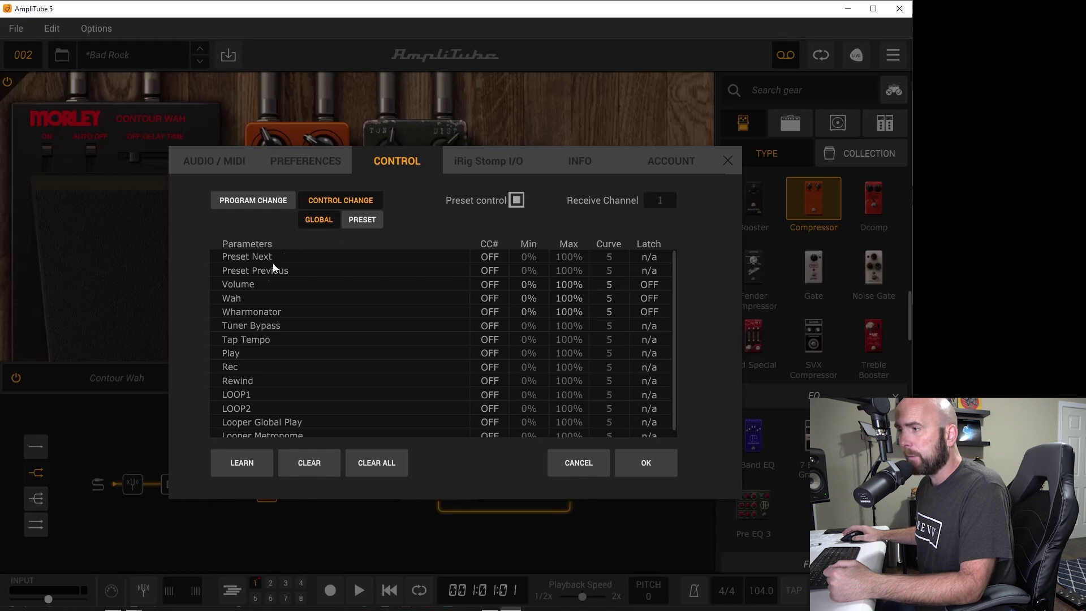
click(239, 299)
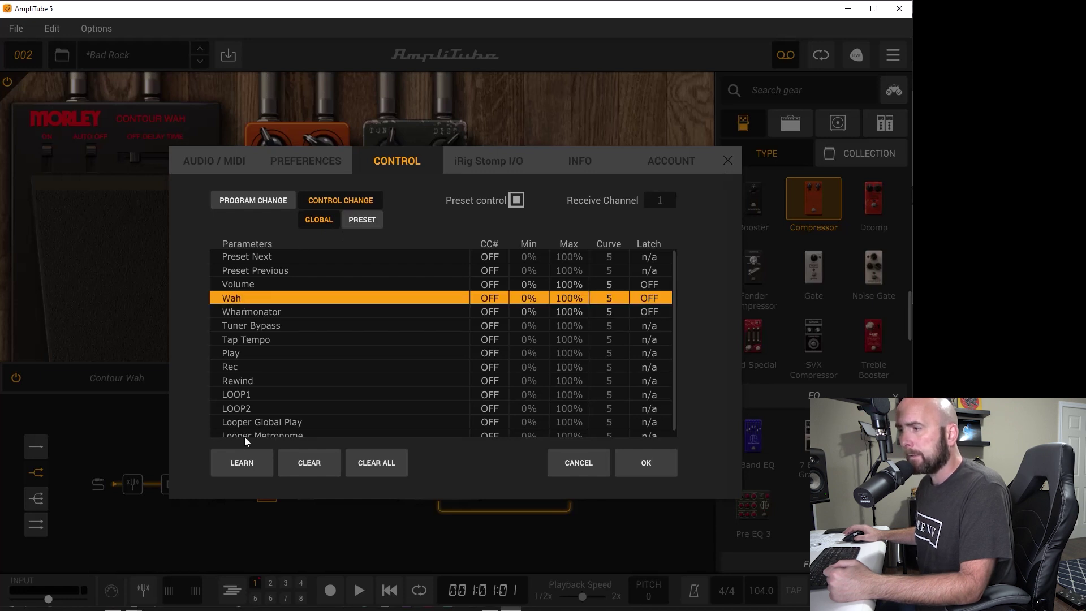
click(246, 460)
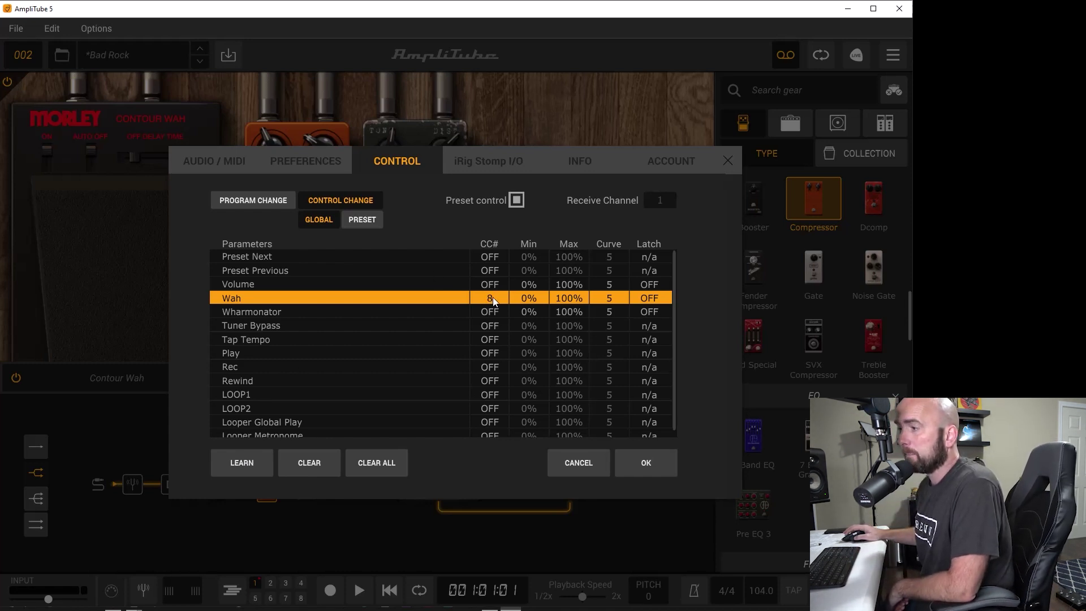
click(636, 465)
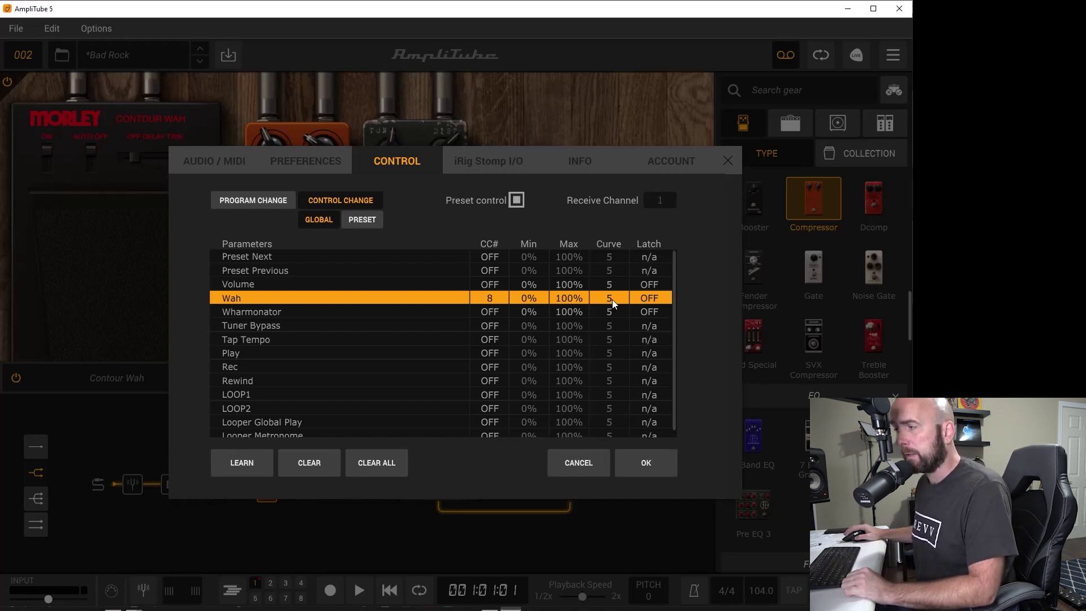
Step: Try a curve of 10 for the global Wah parameter, and set its curve back to 5
click(648, 464)
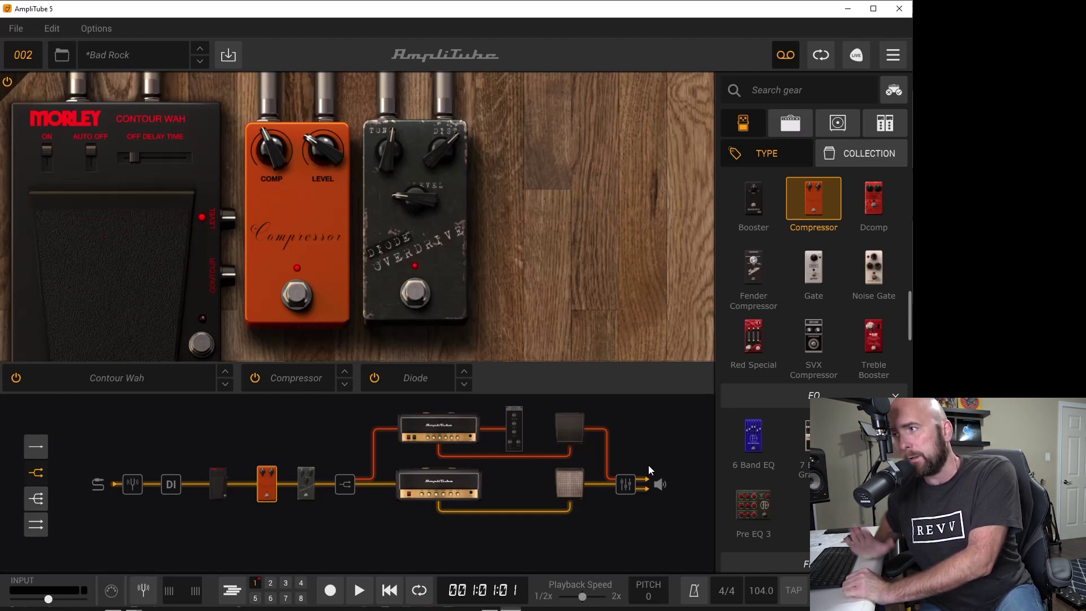
click(895, 54)
click(424, 170)
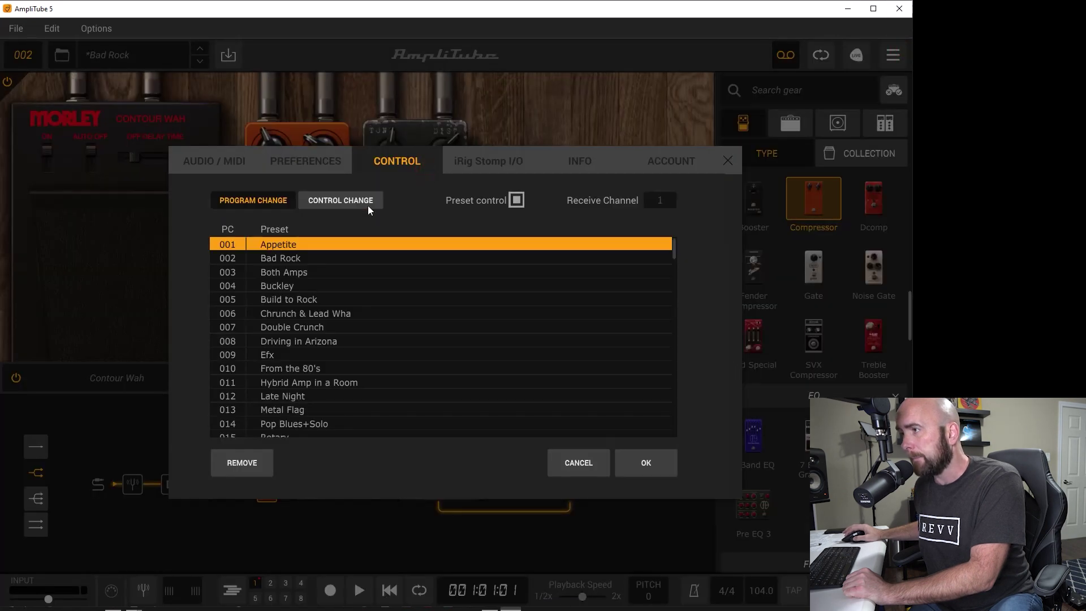
click(368, 201)
drag(609, 299, 625, 299)
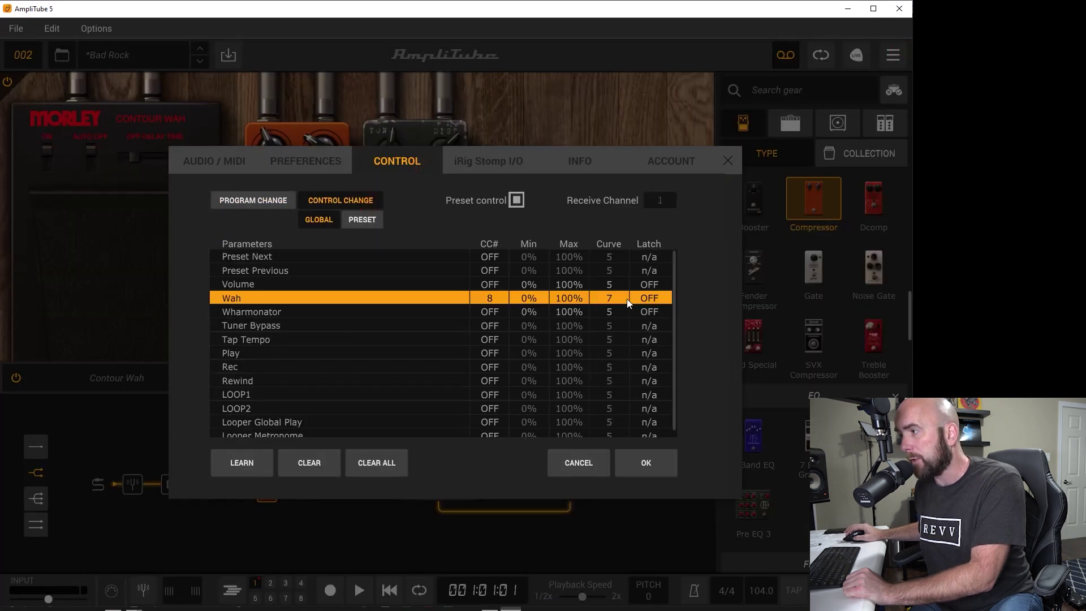
click(653, 454)
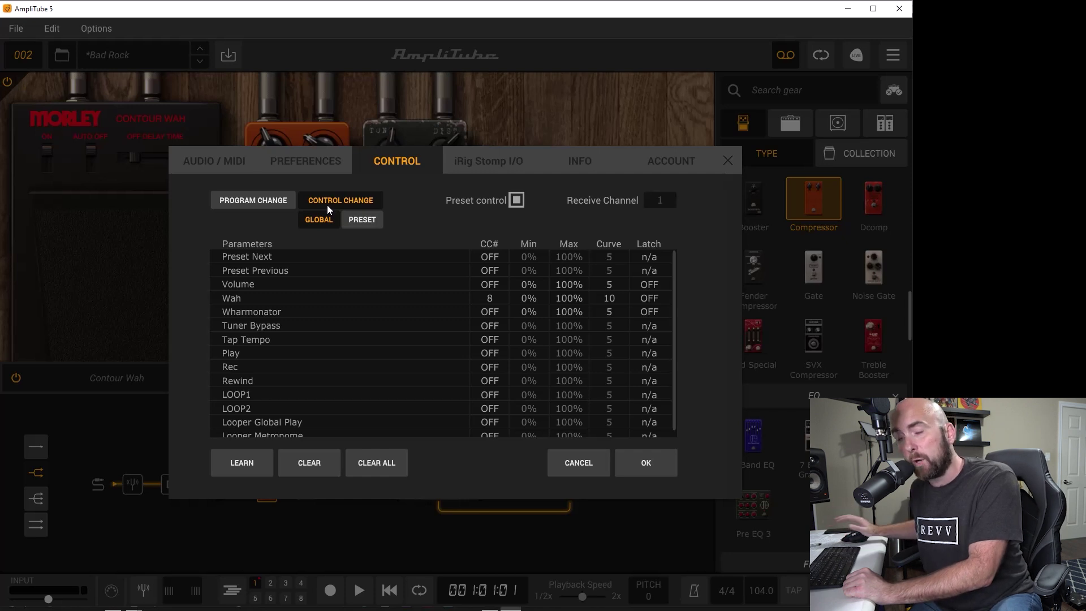
click(619, 294)
scroll(611, 304, up, 1)
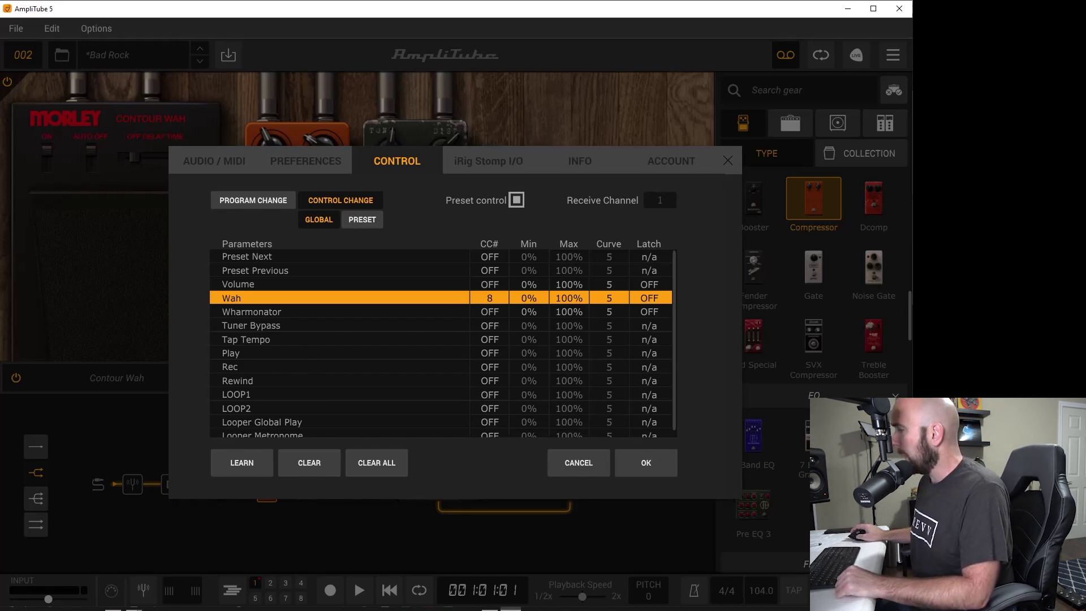
Step: Check preset D's Tap Tempo message in the Morningstar MIDI Editor, and assign AmpliTube 5's global Tap Tempo to CC 10 with MIDI learn
key(alt+Tab)
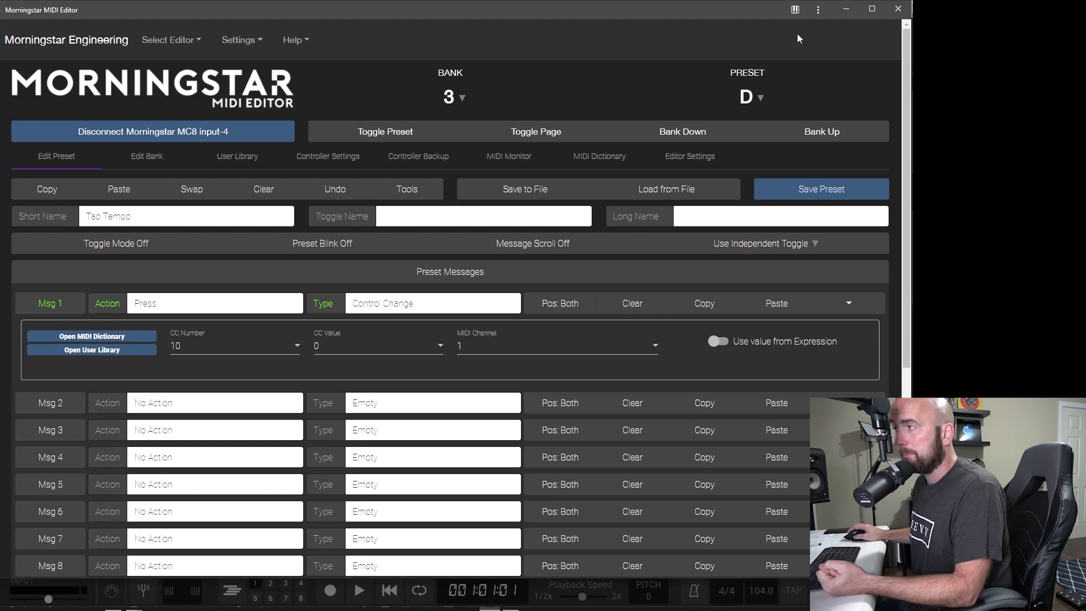
click(845, 11)
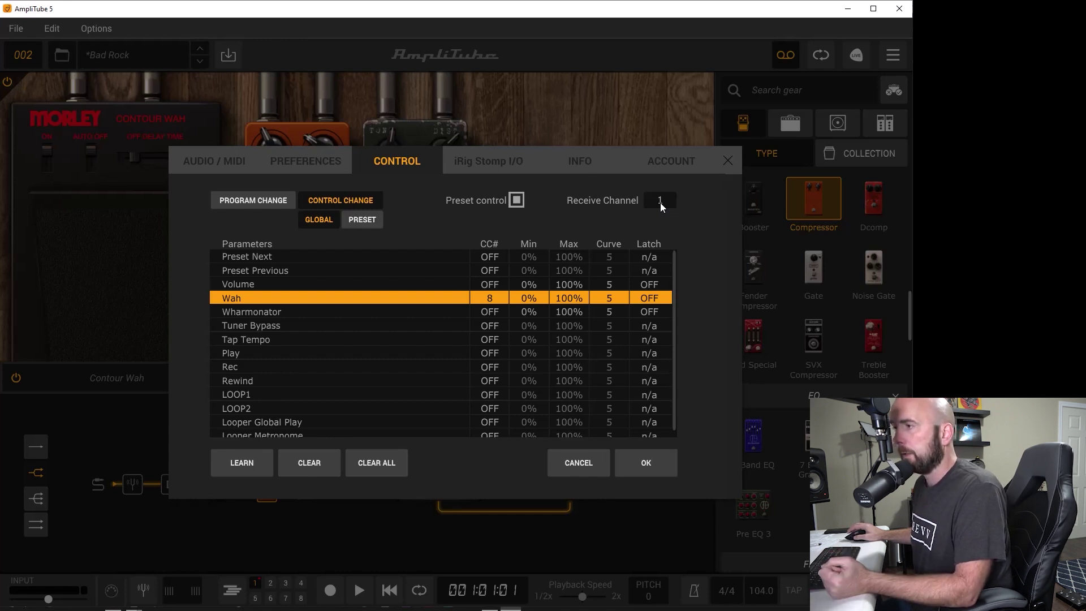
click(261, 339)
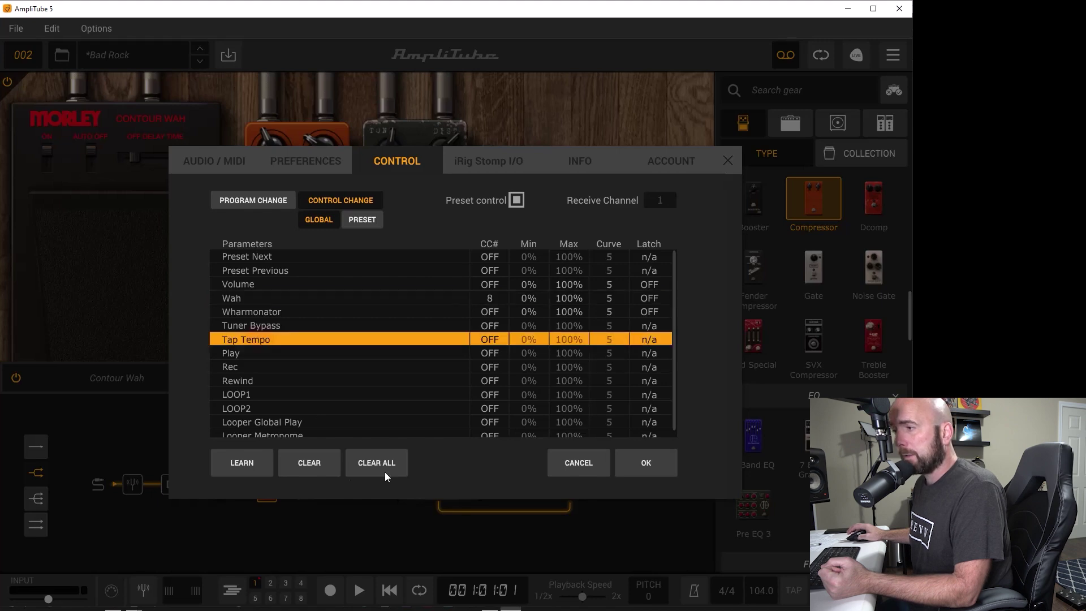
click(244, 467)
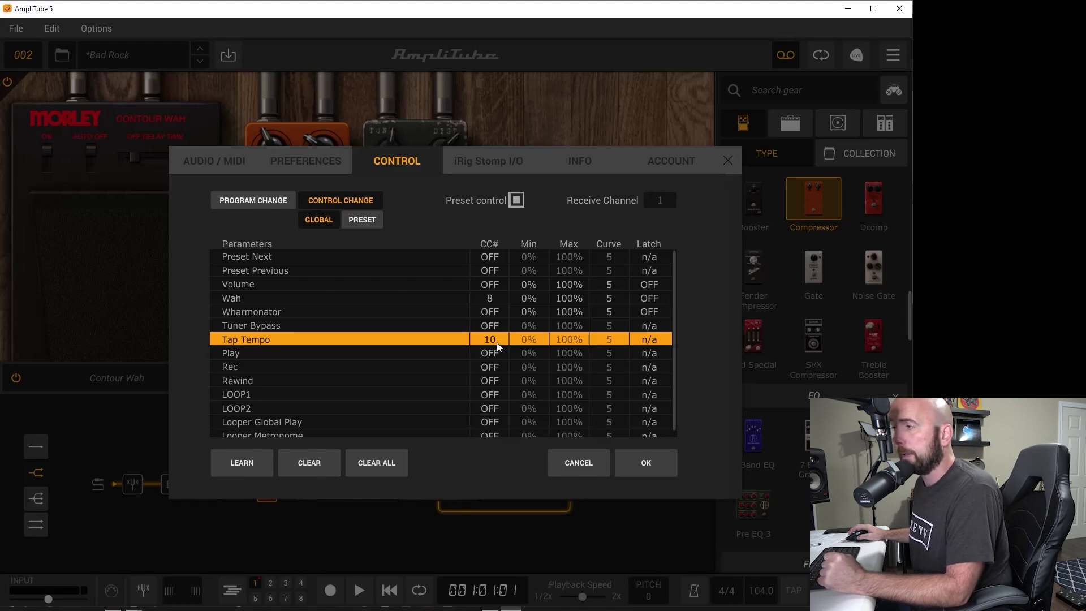
click(649, 461)
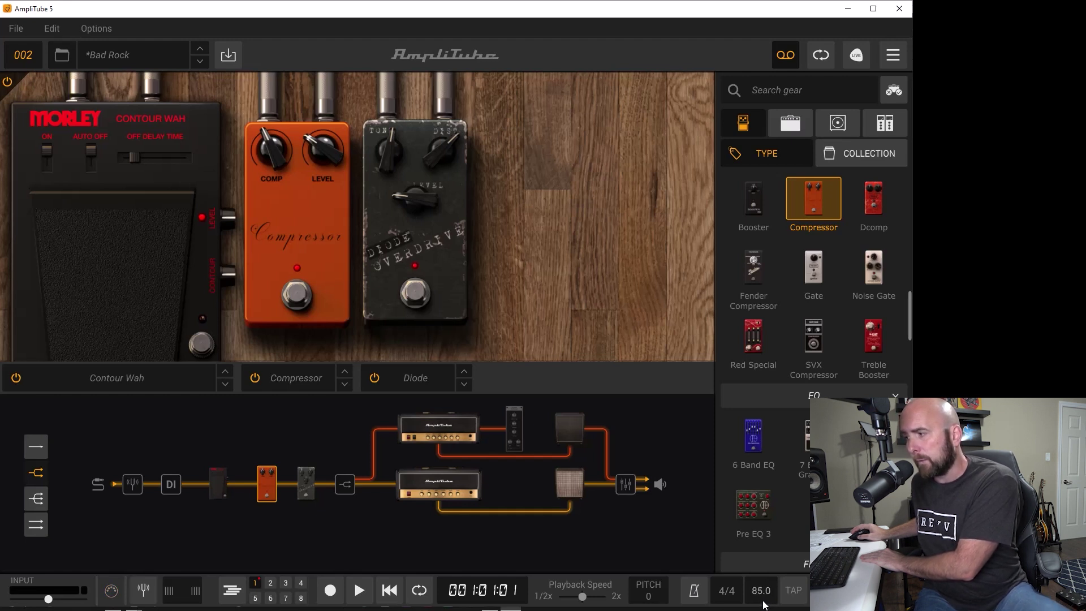
Step: Remove the Compressor Bypass assignment from the preset-level control change list and close the settings
drag(762, 604, 763, 606)
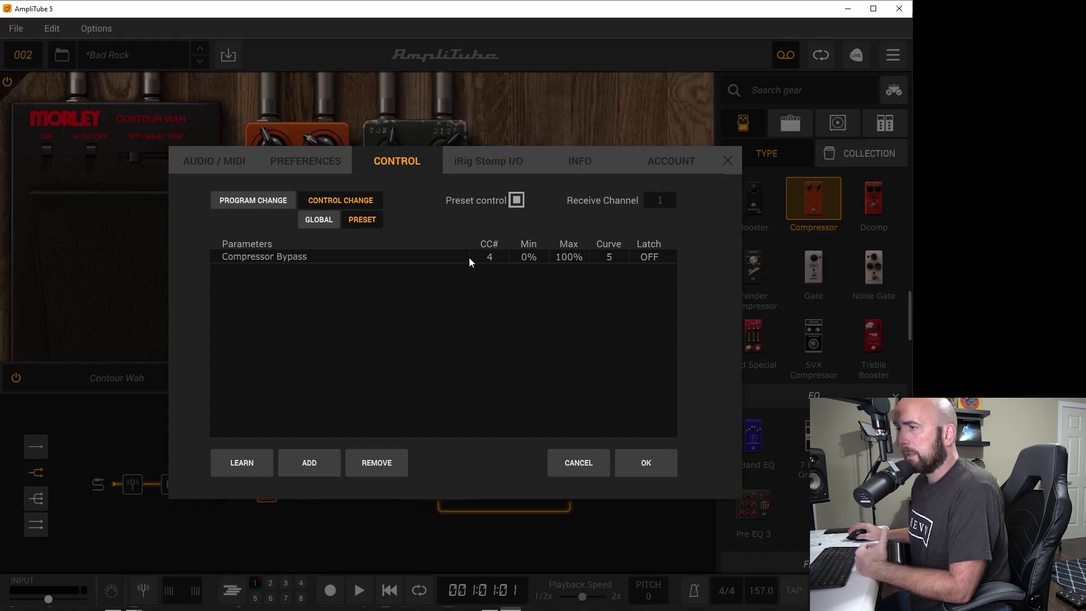
click(266, 258)
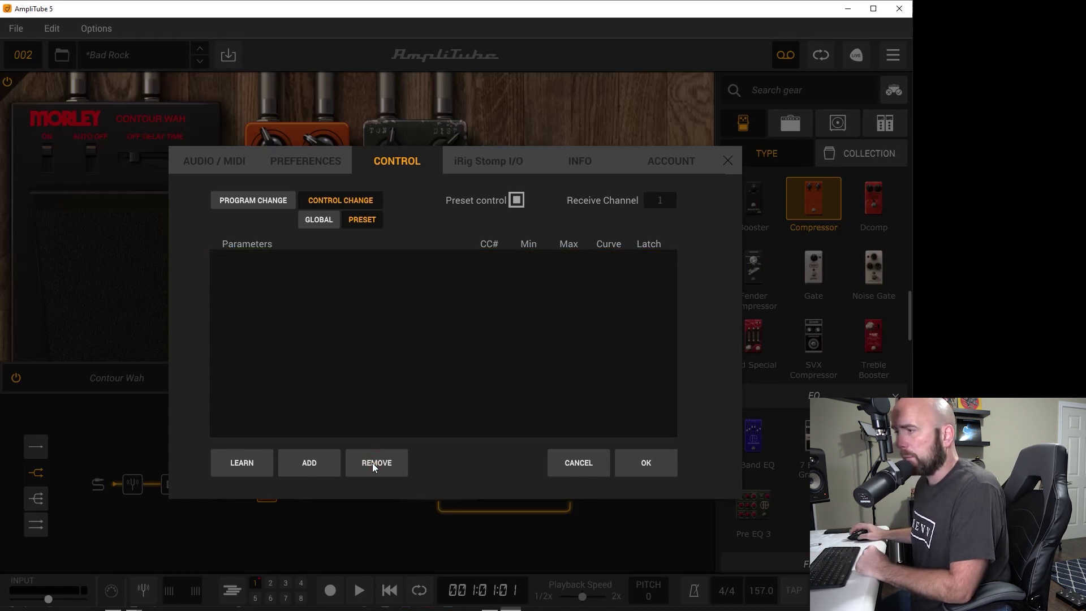
click(568, 464)
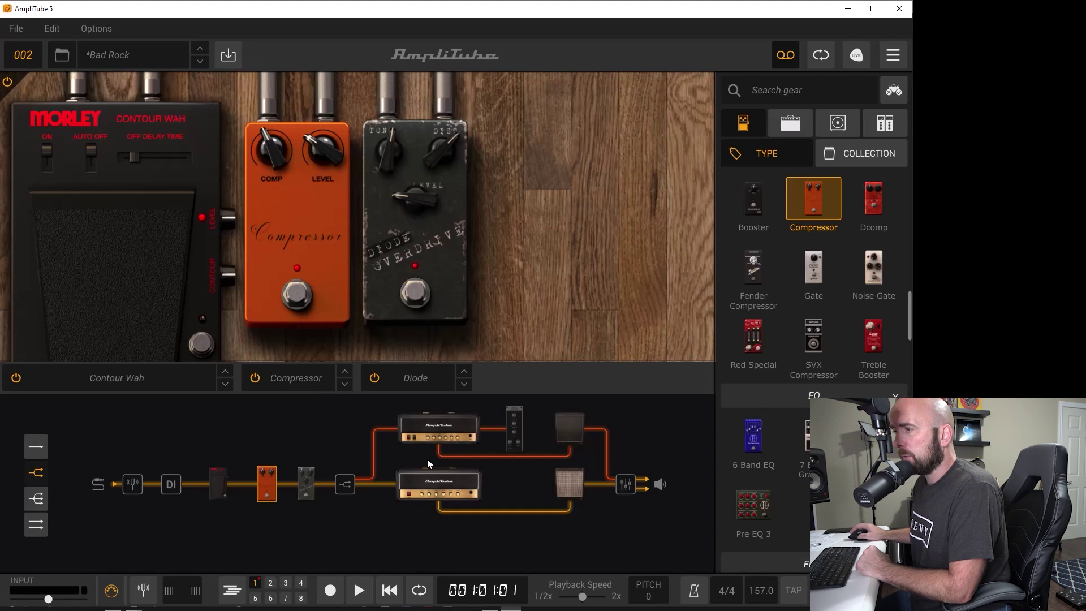
Step: Assign the Gain knob of the British Tube Lead 1 amp in the lower signal path to CC 4 with MIDI learn
click(433, 492)
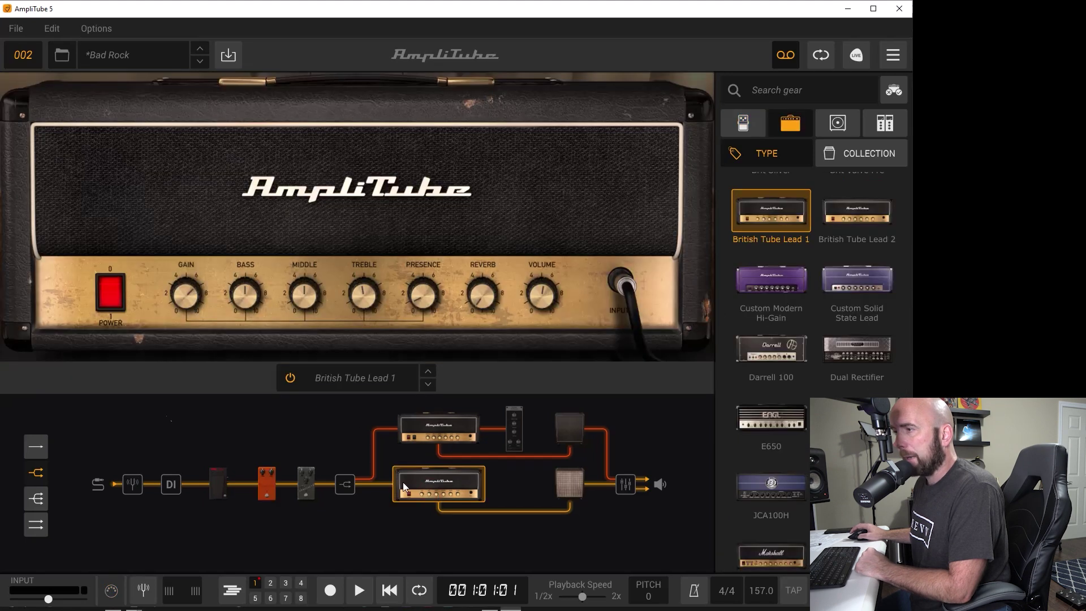
right_click(185, 297)
mouse_move(208, 347)
mouse_move(327, 348)
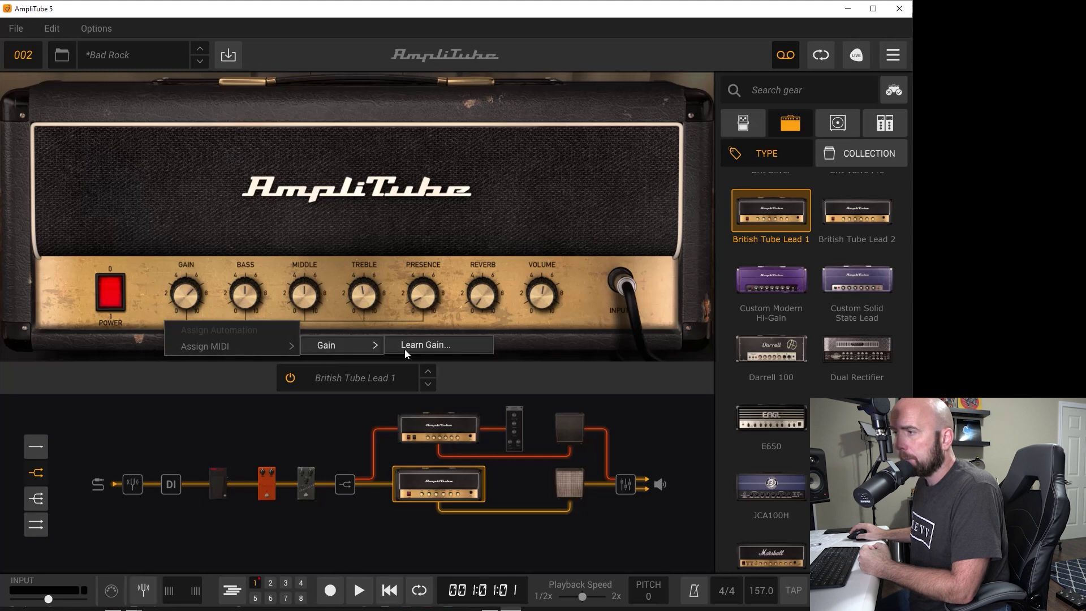
click(405, 348)
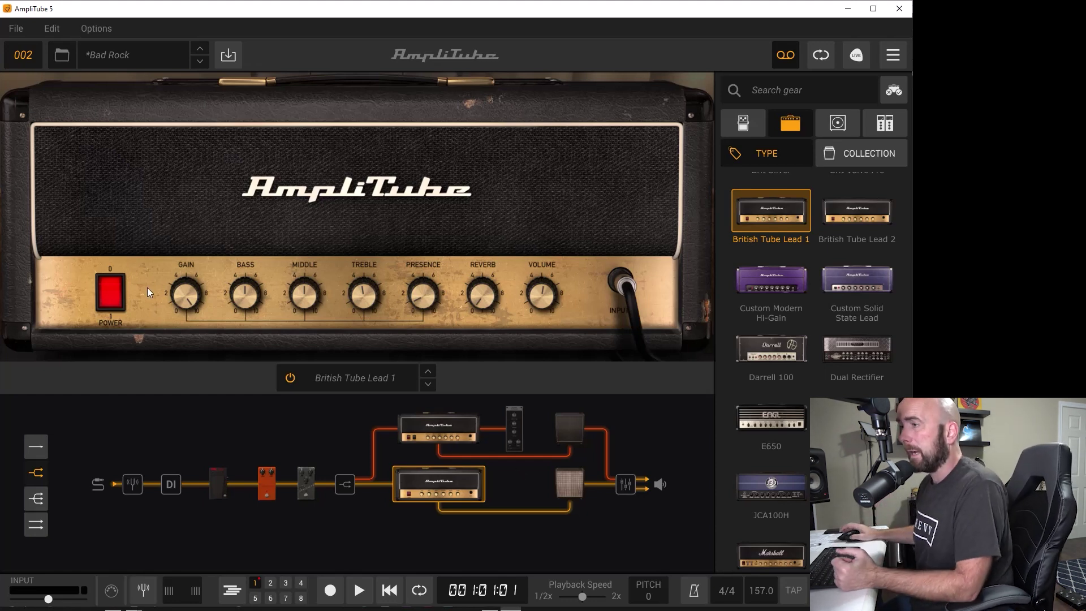
Step: Limit the British Tube Lead 1 Gain assignment to Min 40% and Max 70% in the preset-level control changes, and apply it
click(889, 59)
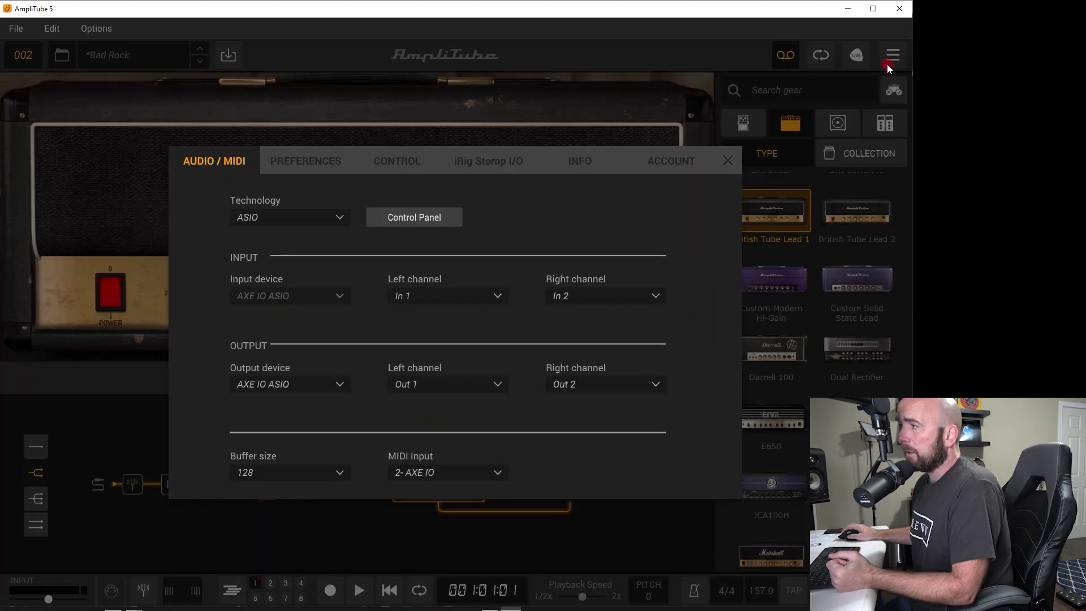
click(409, 161)
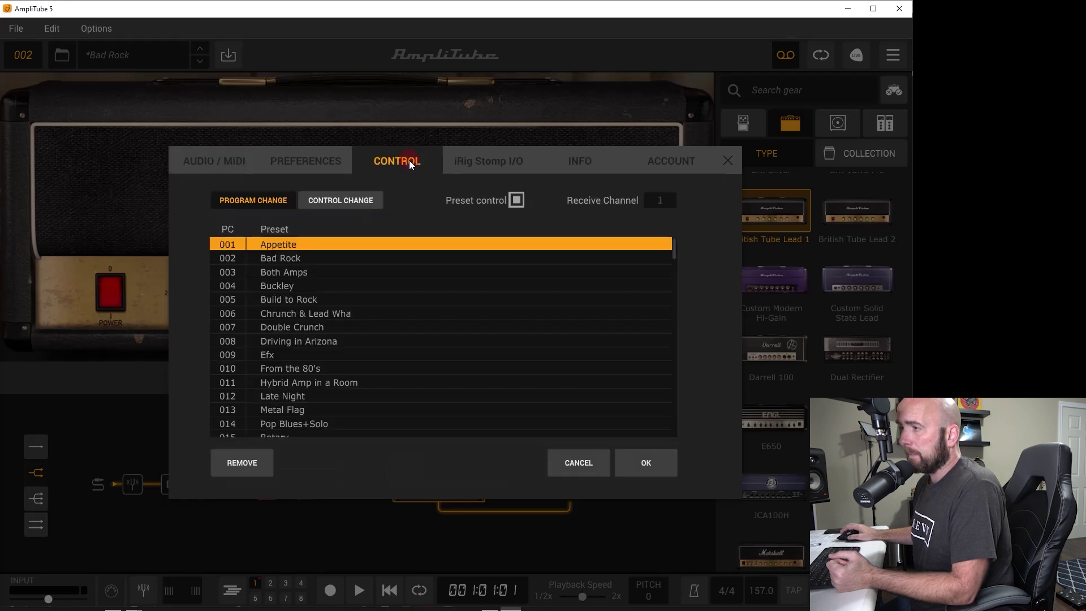
click(328, 200)
click(350, 221)
click(333, 255)
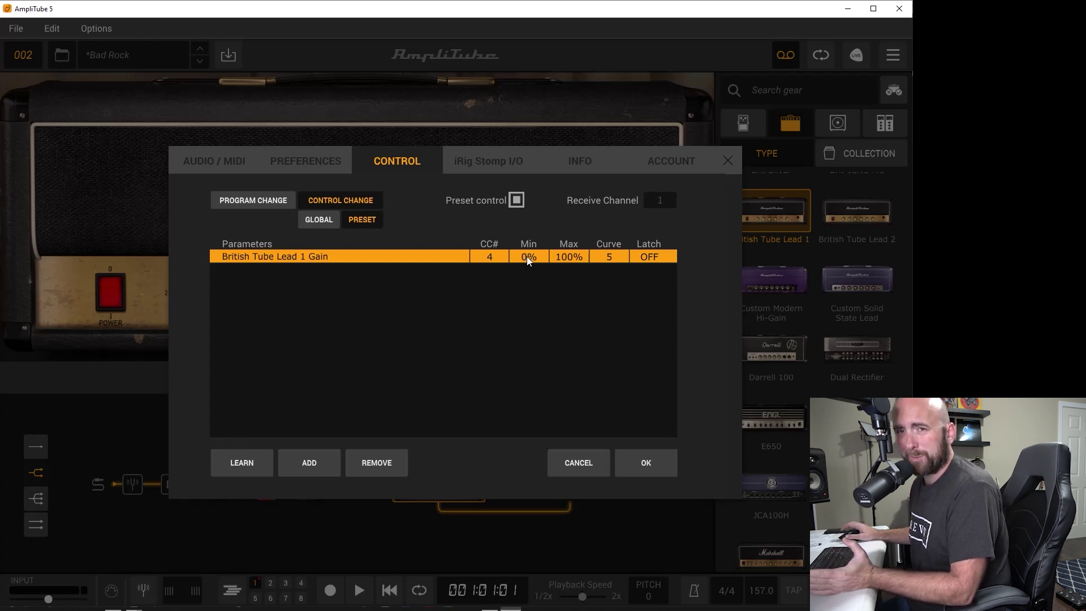
drag(539, 259, 636, 255)
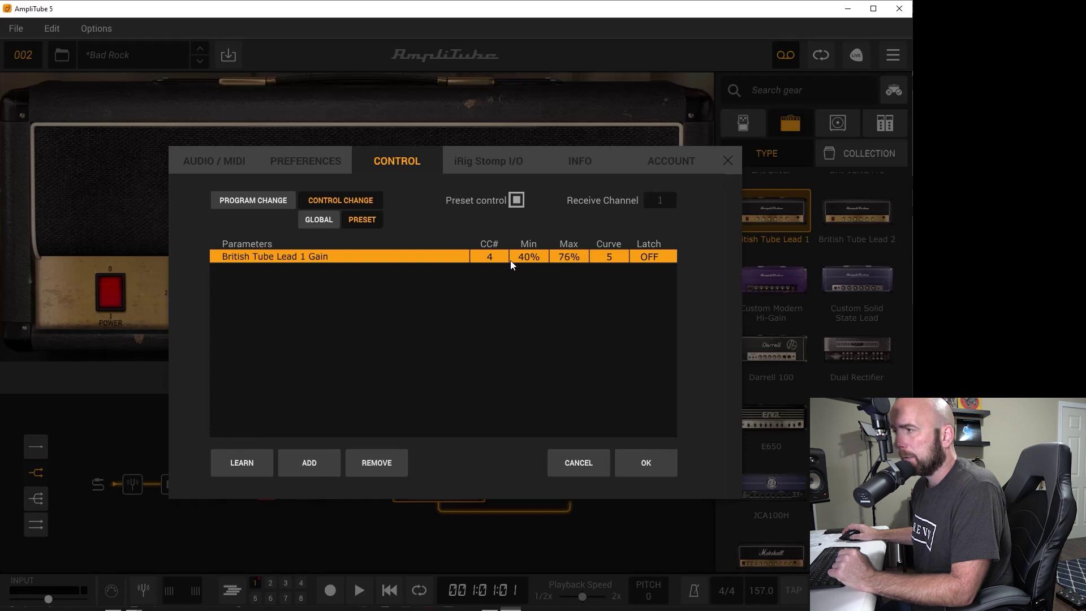
drag(494, 262, 497, 262)
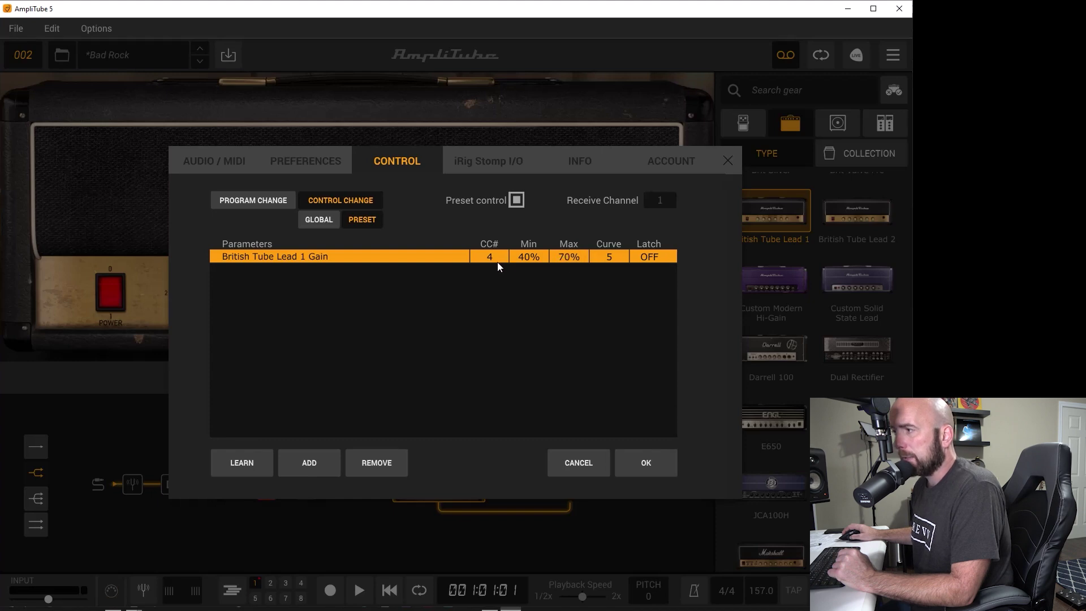
click(645, 464)
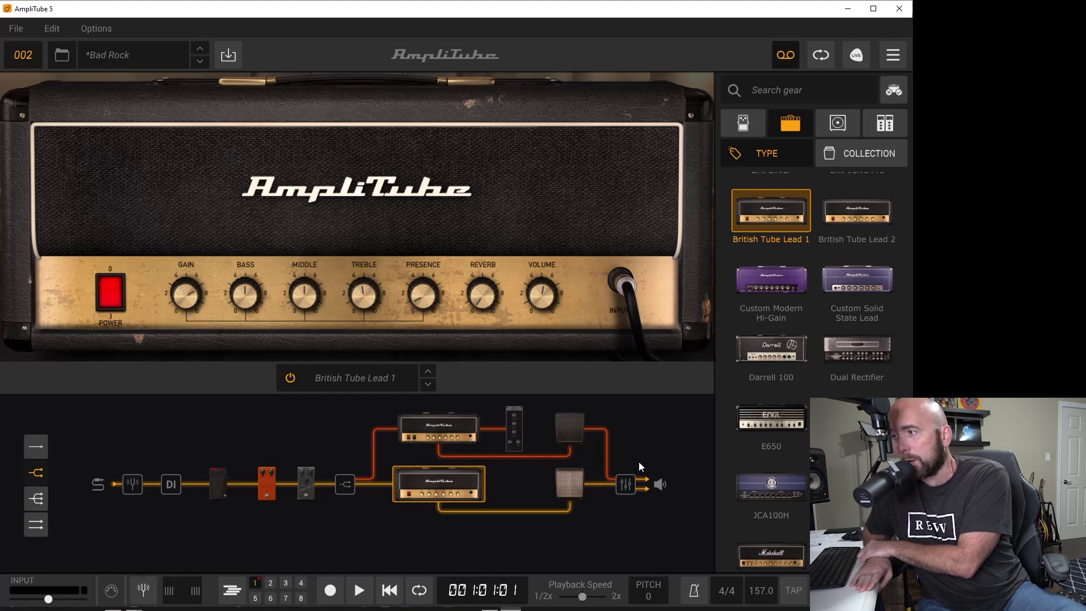
Step: Set the Min of the British Tube Lead 1 Gain assignment to 34% in the preset-level control changes, and apply it
click(893, 55)
click(337, 199)
click(360, 220)
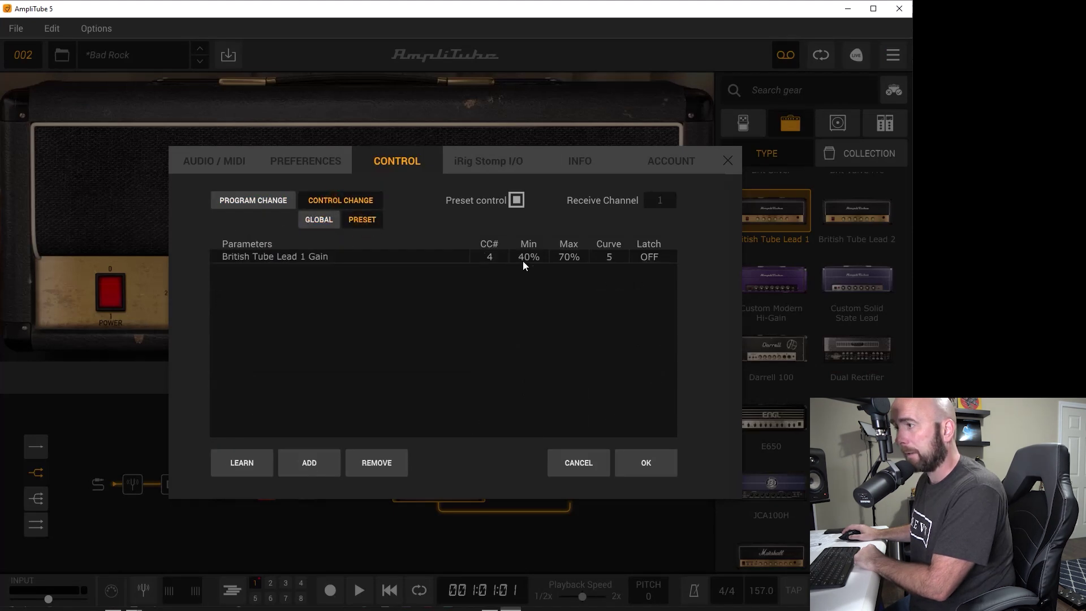
drag(529, 257, 527, 262)
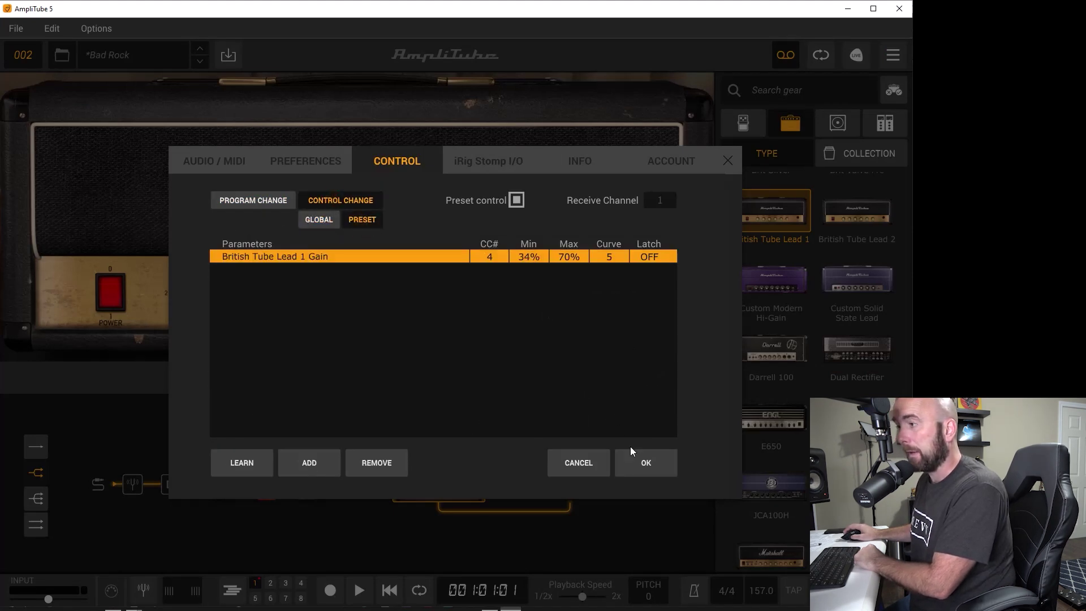
click(636, 470)
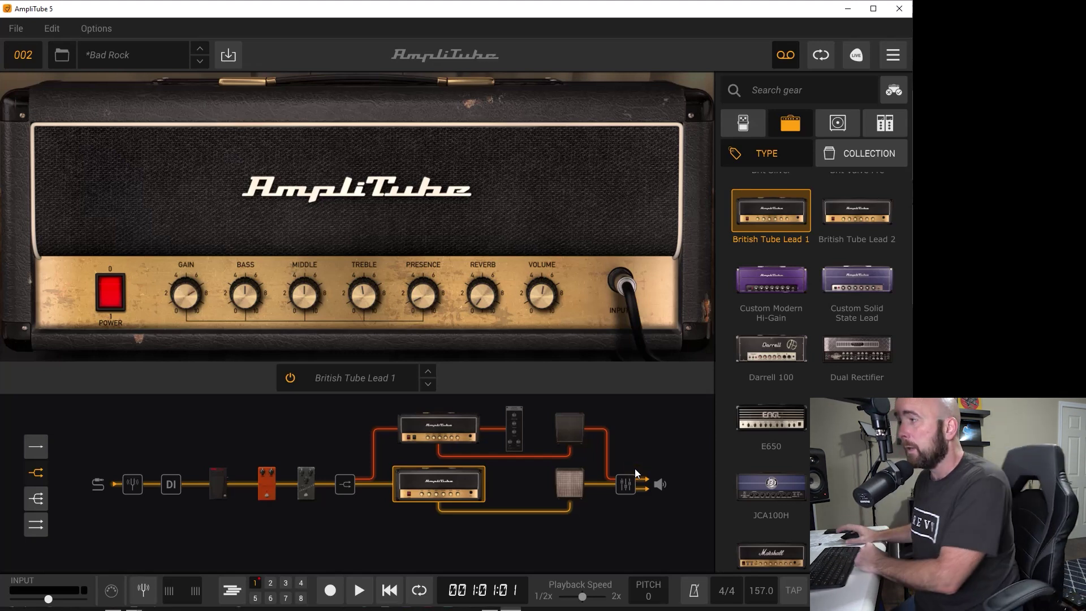
Step: Invert the British Tube Lead 1 Gain assignment's range to Min 70% and Max 40% in the preset-level control changes, and apply it
click(890, 57)
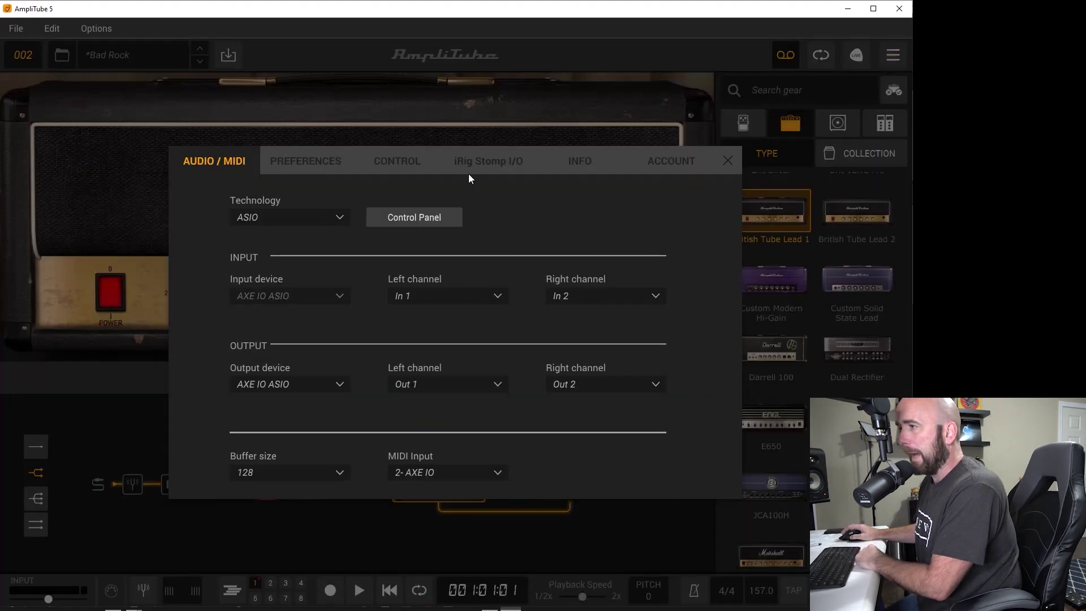
click(377, 164)
click(370, 199)
click(371, 221)
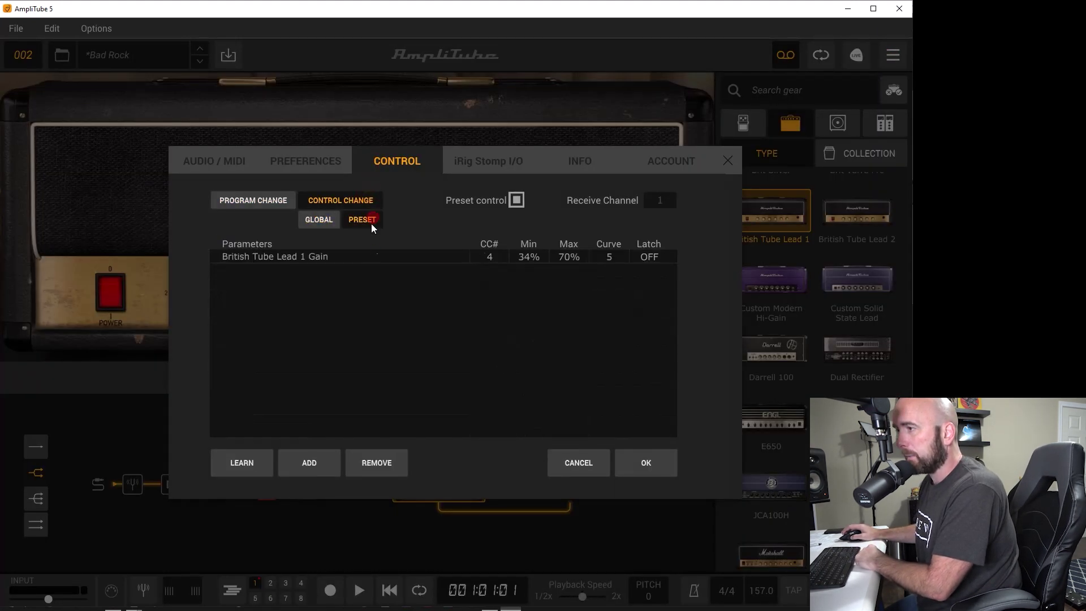
mouse_move(532, 258)
mouse_down()
mouse_move(622, 255)
mouse_move(531, 273)
mouse_up()
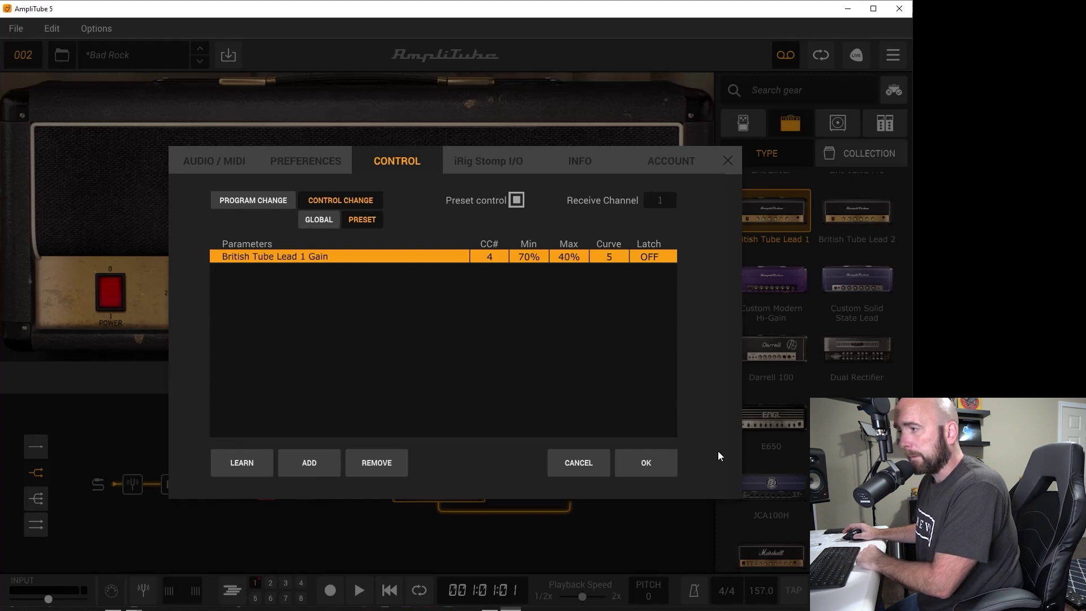
click(650, 463)
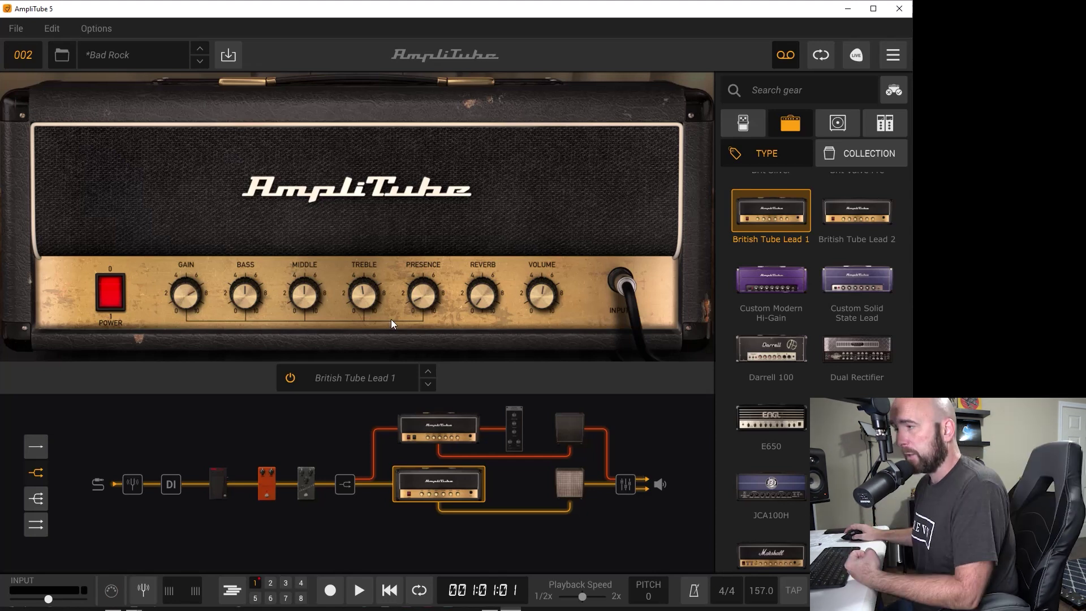
Step: Assign the Volume knob of the British Tube Lead 1 amp to CC 4 with MIDI learn
right_click(544, 300)
mouse_move(561, 342)
mouse_move(688, 348)
click(836, 348)
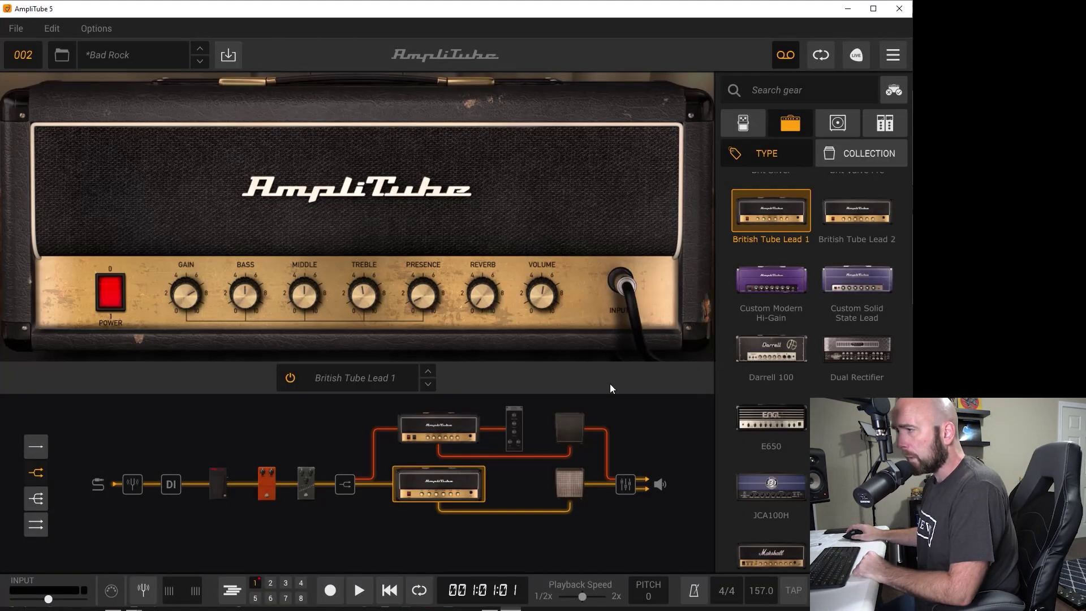
Step: Limit the British Tube Lead 1 Master Volume assignment to Min 50% and Max 80% in the preset-level control changes, and apply it
click(896, 56)
click(397, 162)
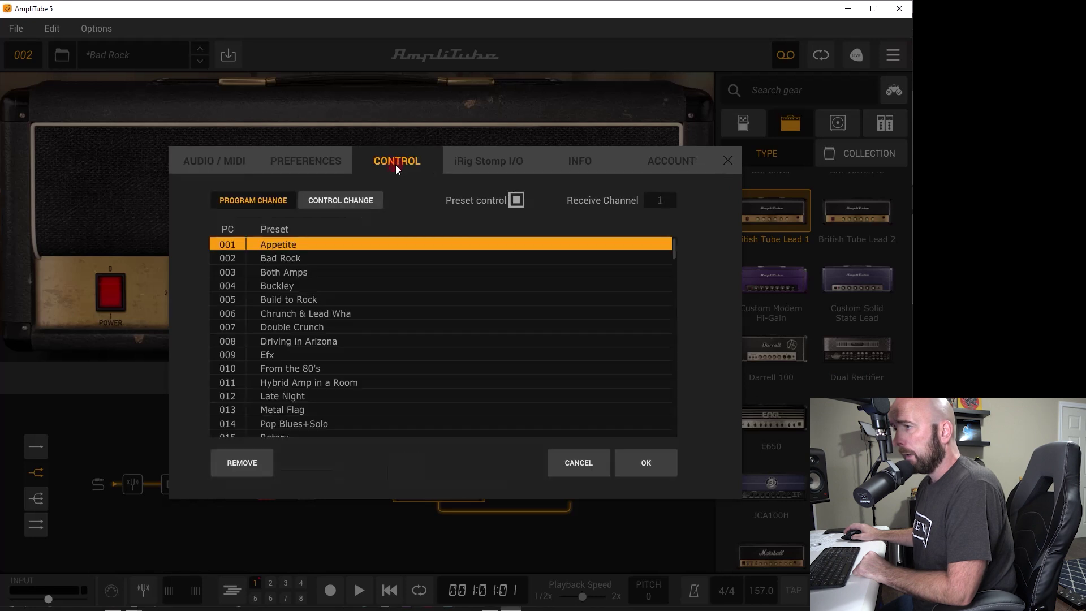
click(357, 202)
click(378, 220)
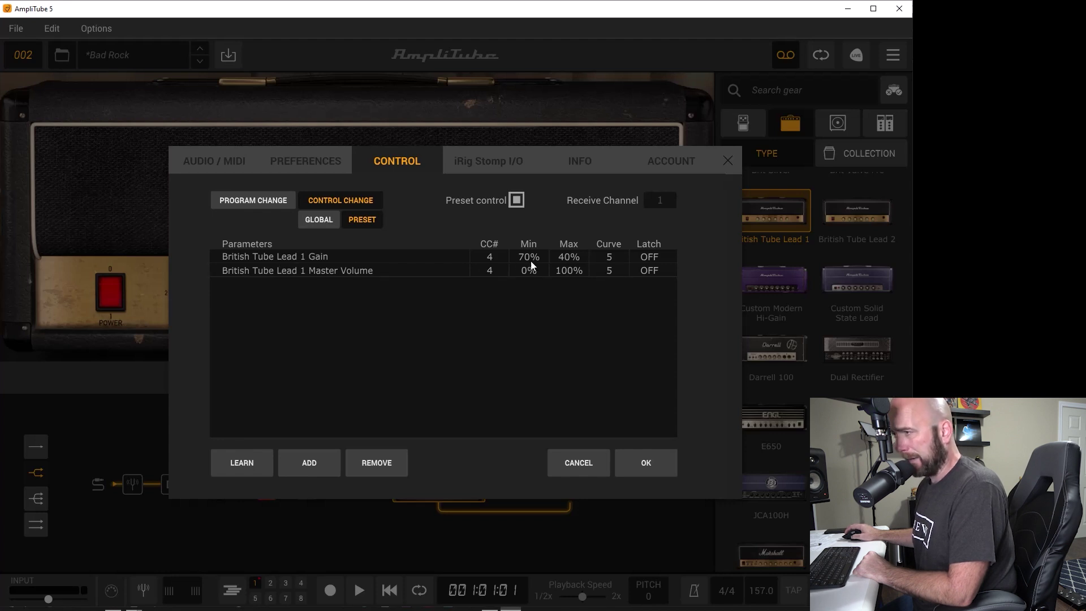
drag(525, 270, 594, 275)
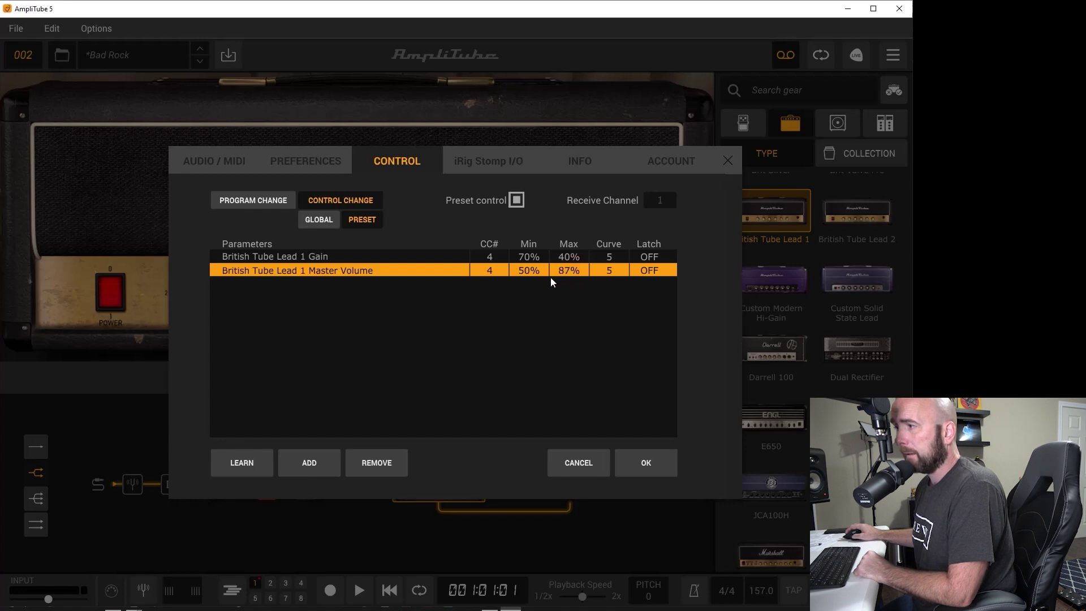
drag(546, 278, 537, 278)
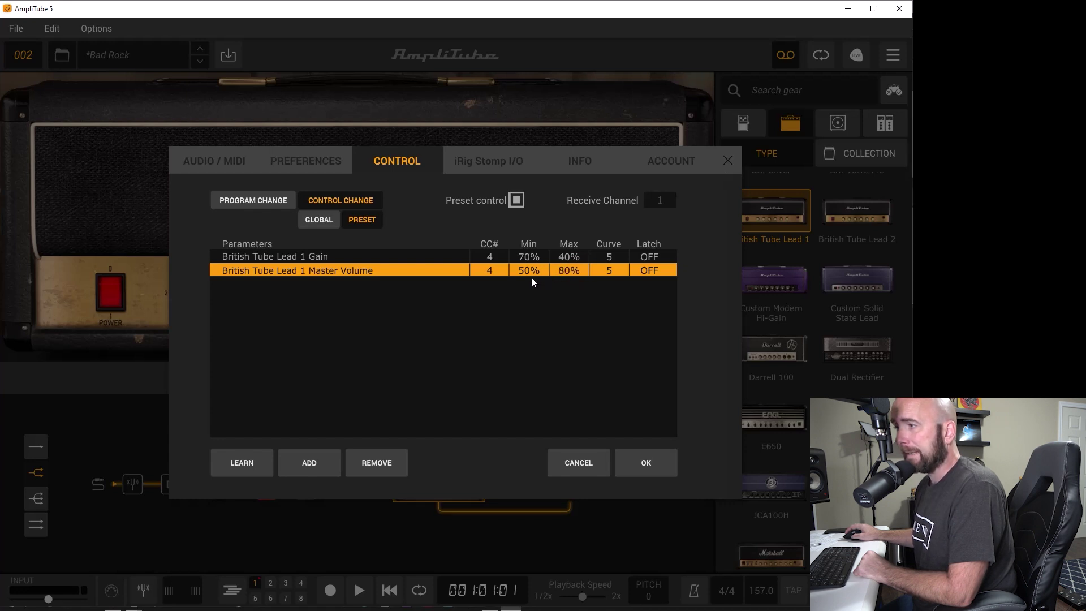
click(636, 461)
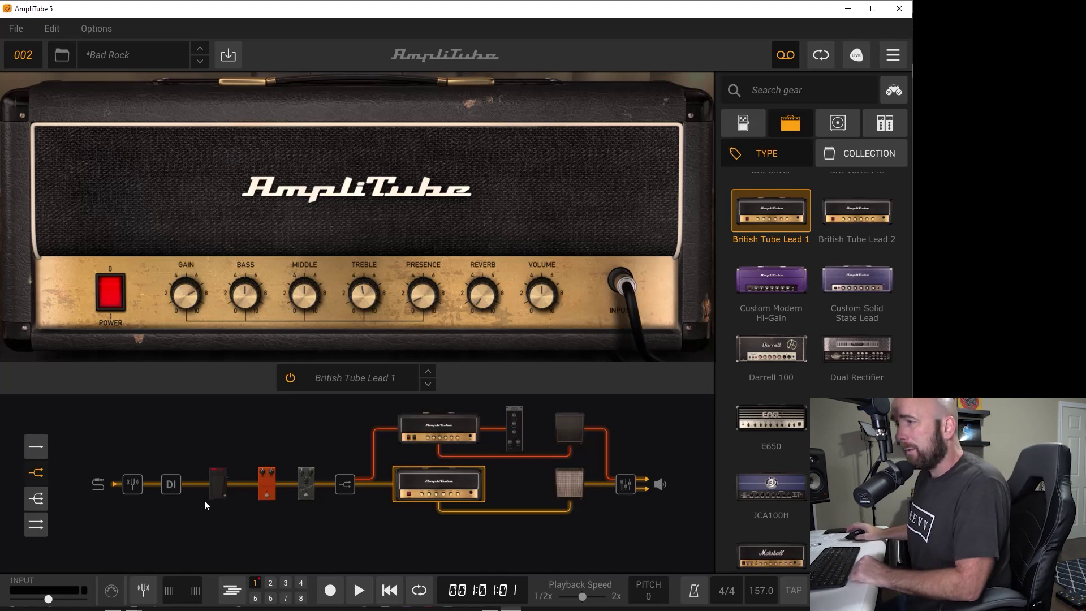
Step: Assign the Presence knob of the British Tube Lead 1 amp to CC 4 with MIDI learn
right_click(415, 294)
click(450, 342)
mouse_move(550, 347)
click(701, 345)
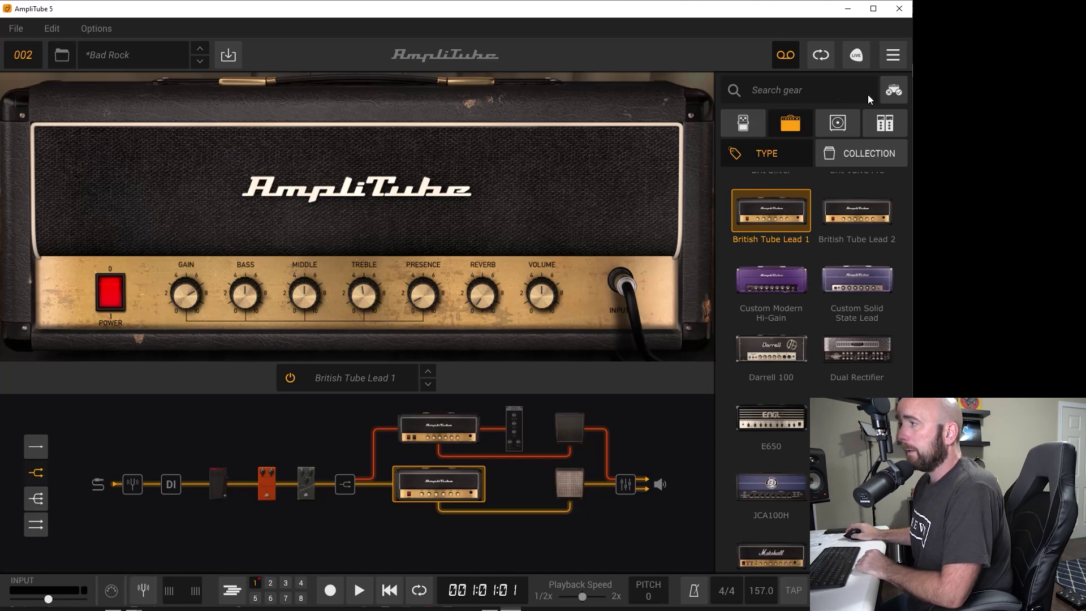
Step: Limit the British Tube Lead 1 Presence assignment to Min 20% and Max 47% in the preset-level control changes, and apply it
click(893, 55)
click(418, 168)
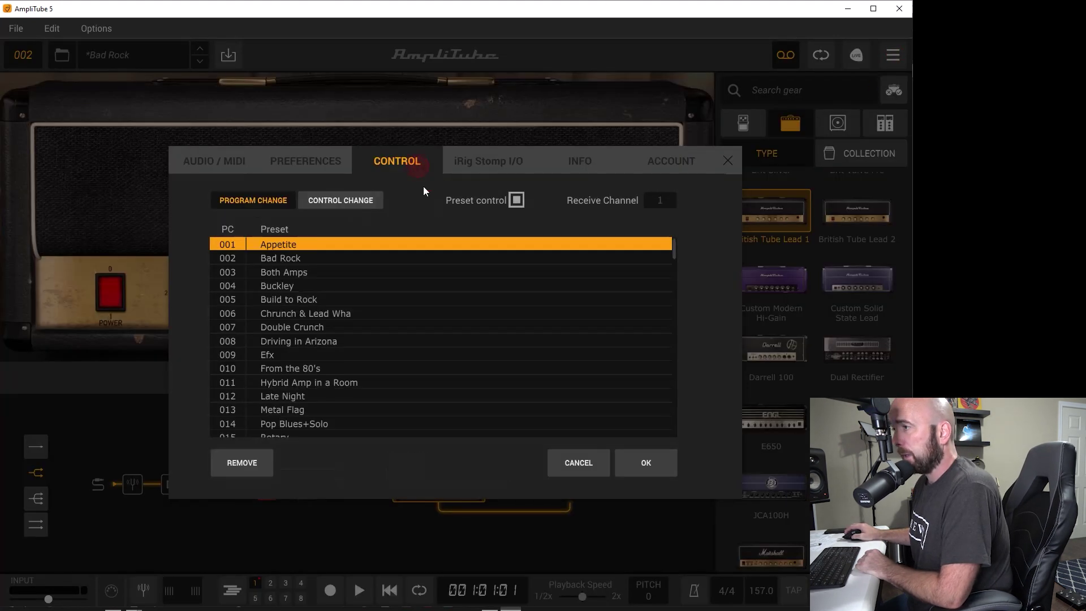
click(378, 201)
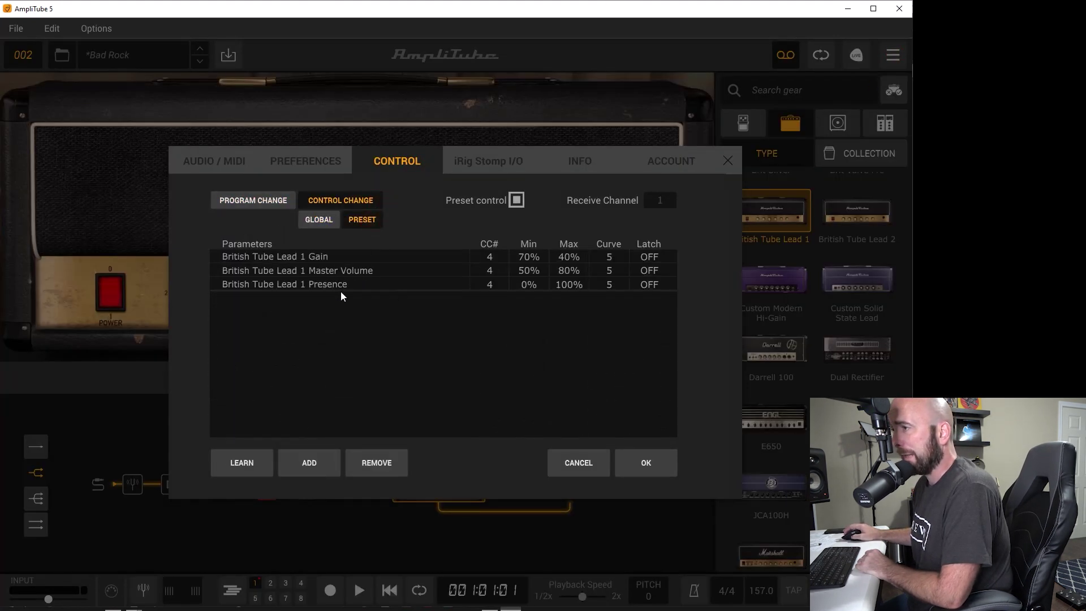
drag(518, 285, 440, 296)
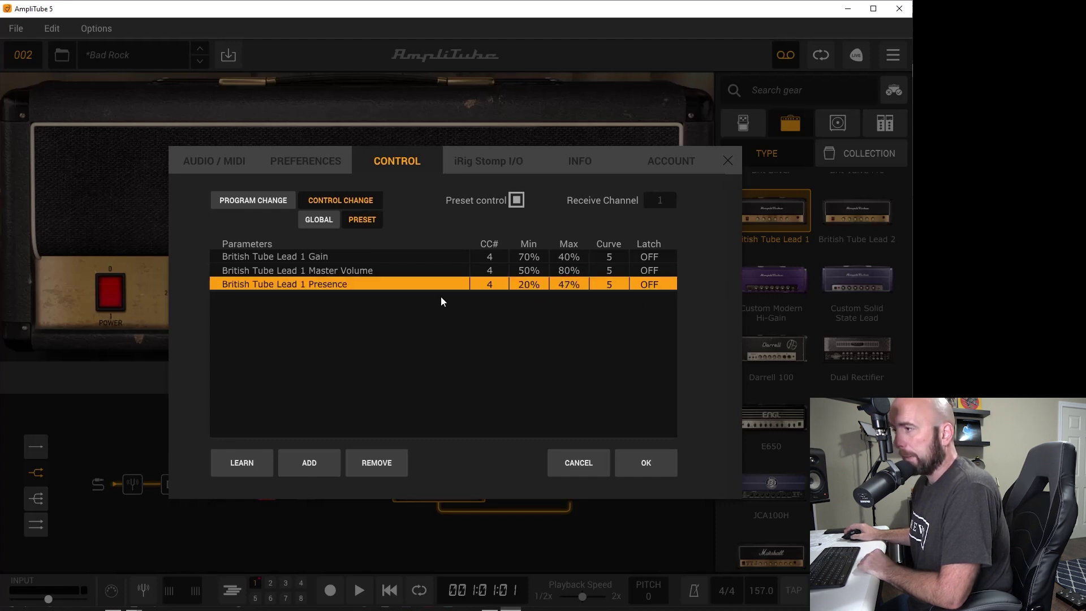
click(641, 465)
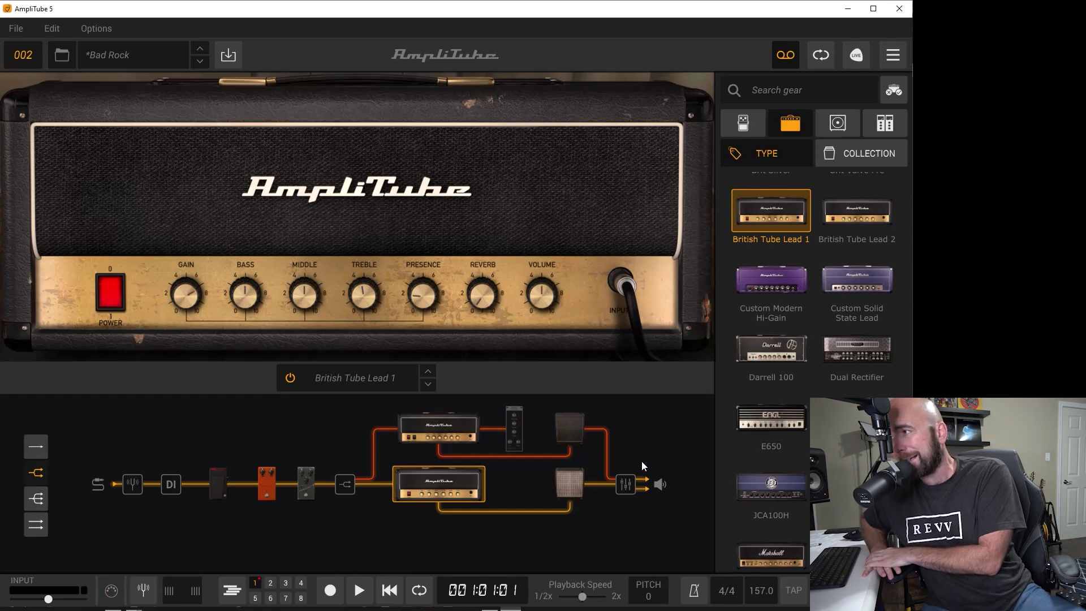
Step: Assign the Middle knob of the British Tube Lead 1 amp to CC 4 with MIDI learn
right_click(304, 298)
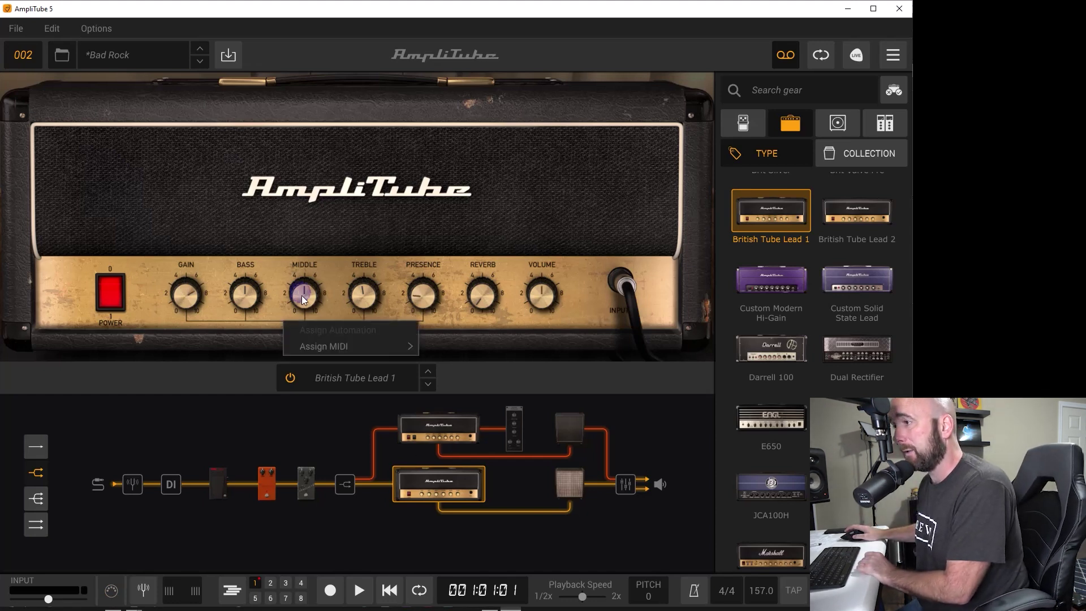
mouse_move(320, 342)
mouse_move(433, 342)
click(526, 342)
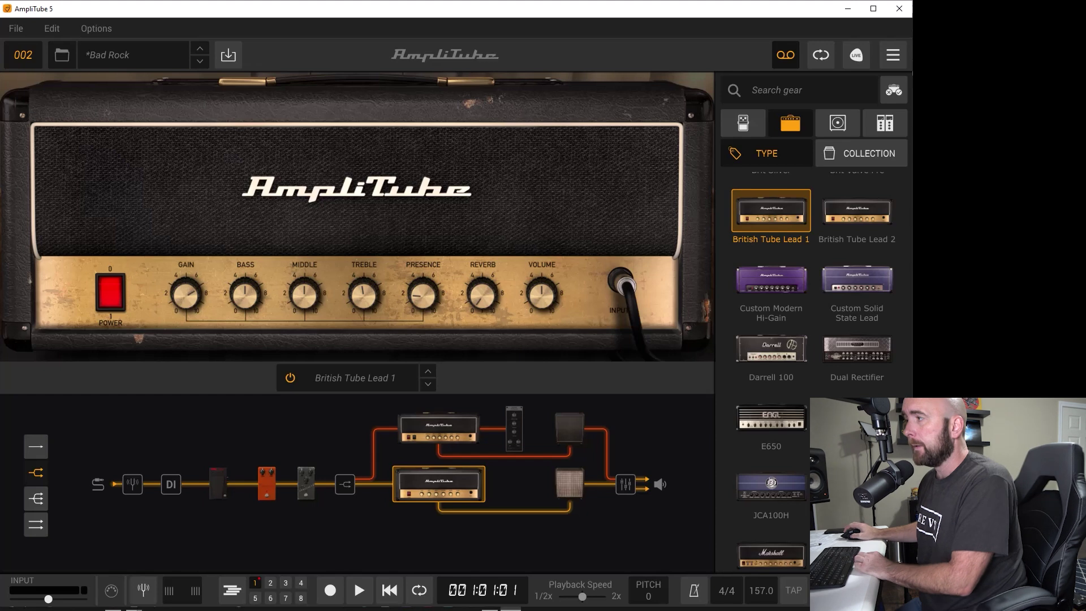
Step: Limit the British Tube Lead 1 Middle assignment to Min 23% and Max 83% in the preset-level control changes, and apply it
click(899, 55)
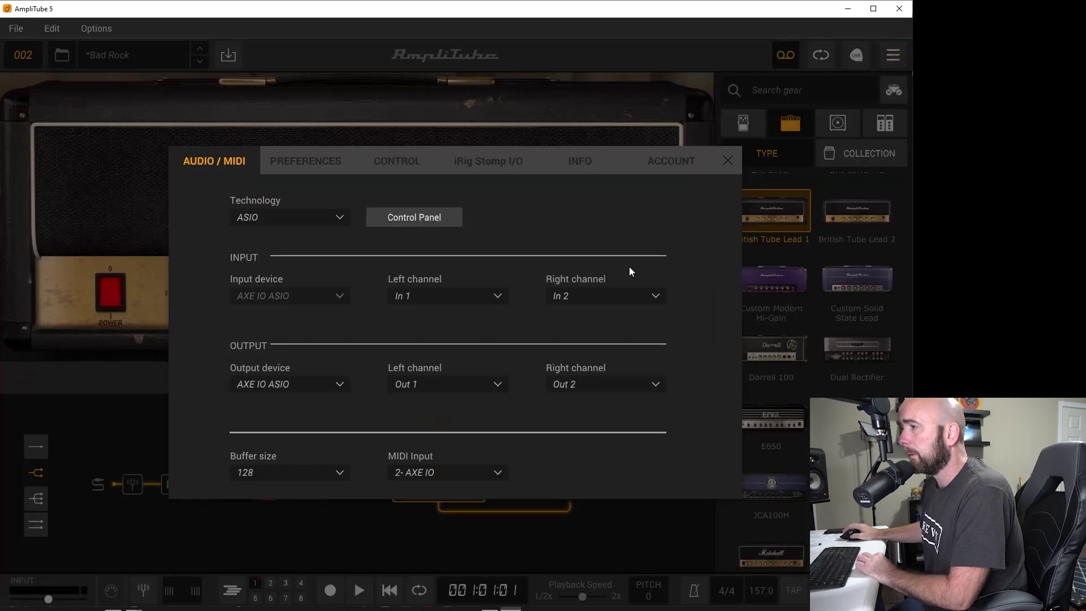
click(401, 166)
click(321, 203)
click(365, 220)
click(346, 299)
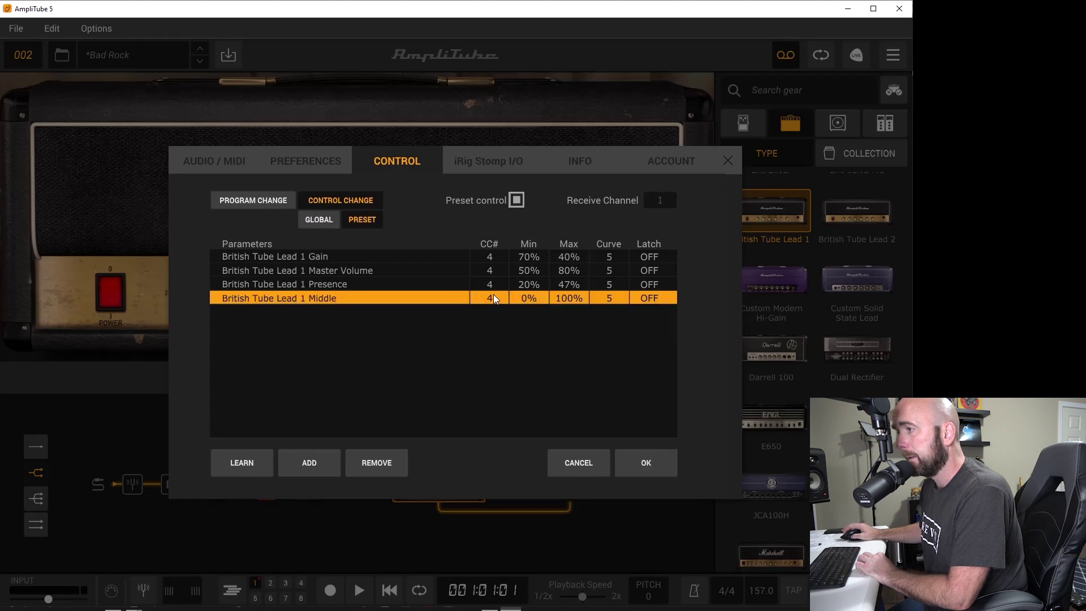
mouse_move(531, 299)
mouse_down()
mouse_move(573, 300)
mouse_move(538, 303)
mouse_up()
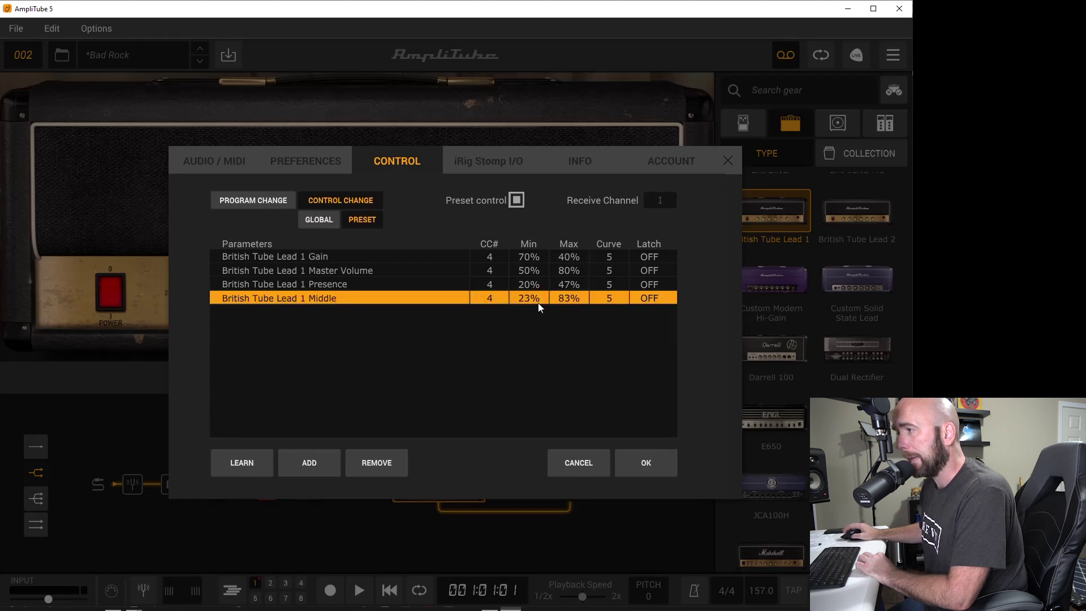
click(659, 462)
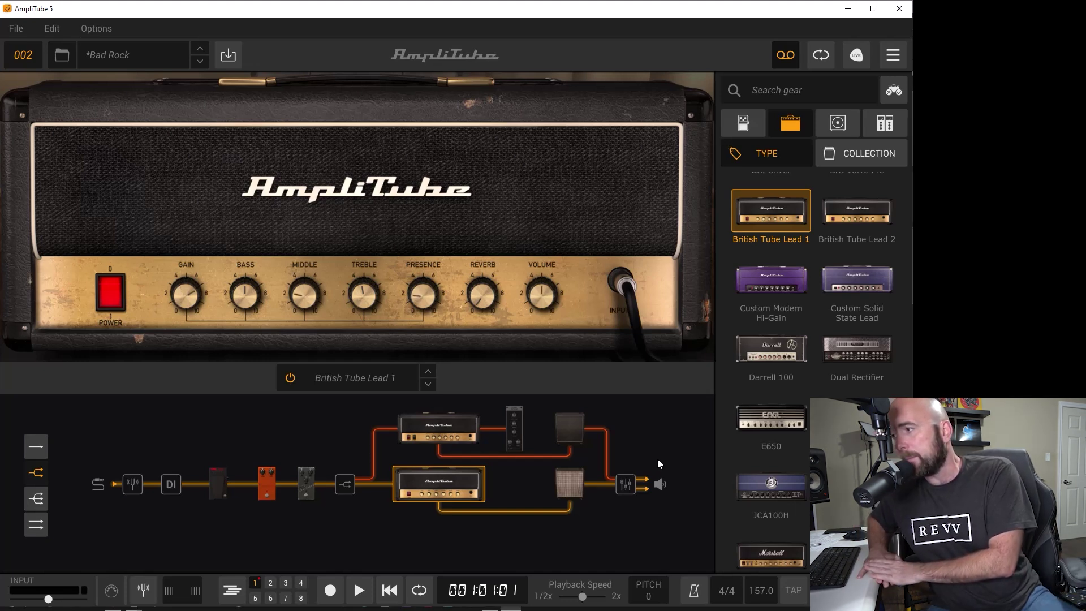
Step: Assign the Compressor pedal's bypass to CC 4 with MIDI learn
click(266, 484)
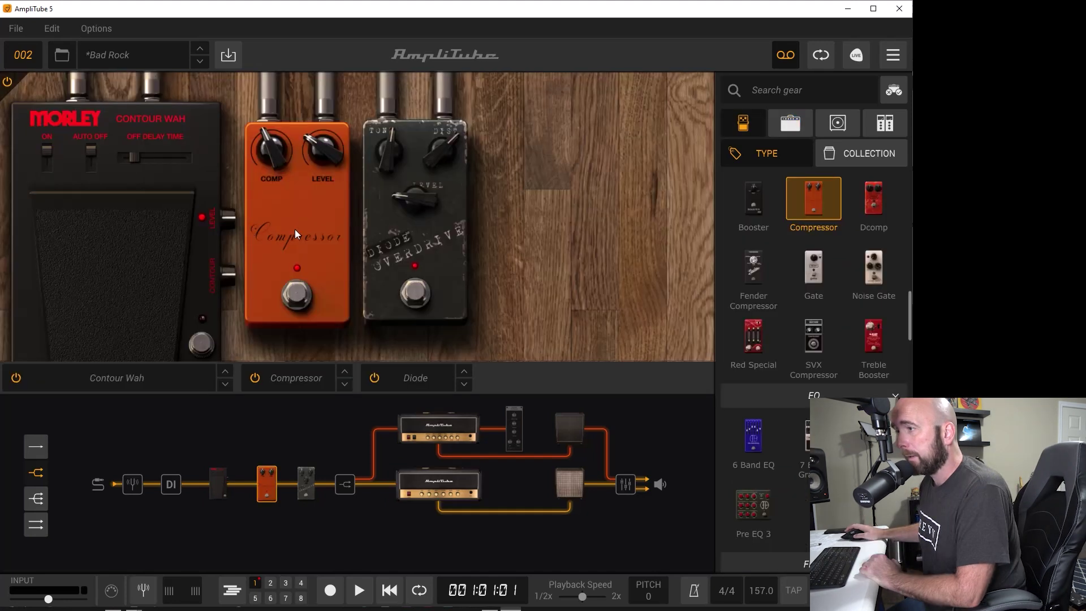
right_click(298, 304)
mouse_move(344, 355)
mouse_move(438, 355)
click(544, 353)
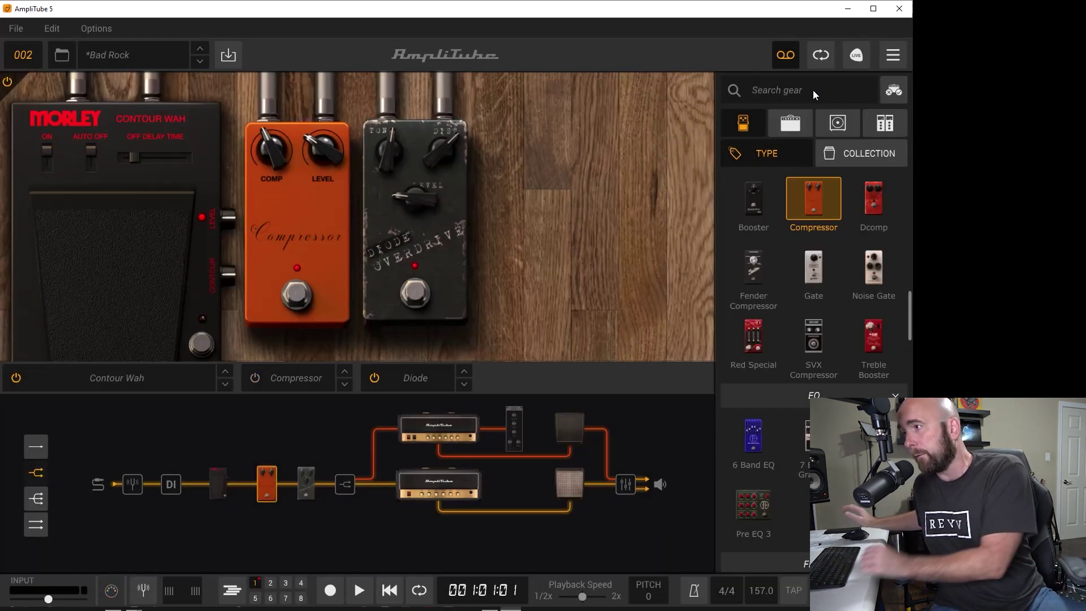
Step: Assign the Diode Overdrive pedal's bypass to CC 4 with MIDI learn
click(476, 486)
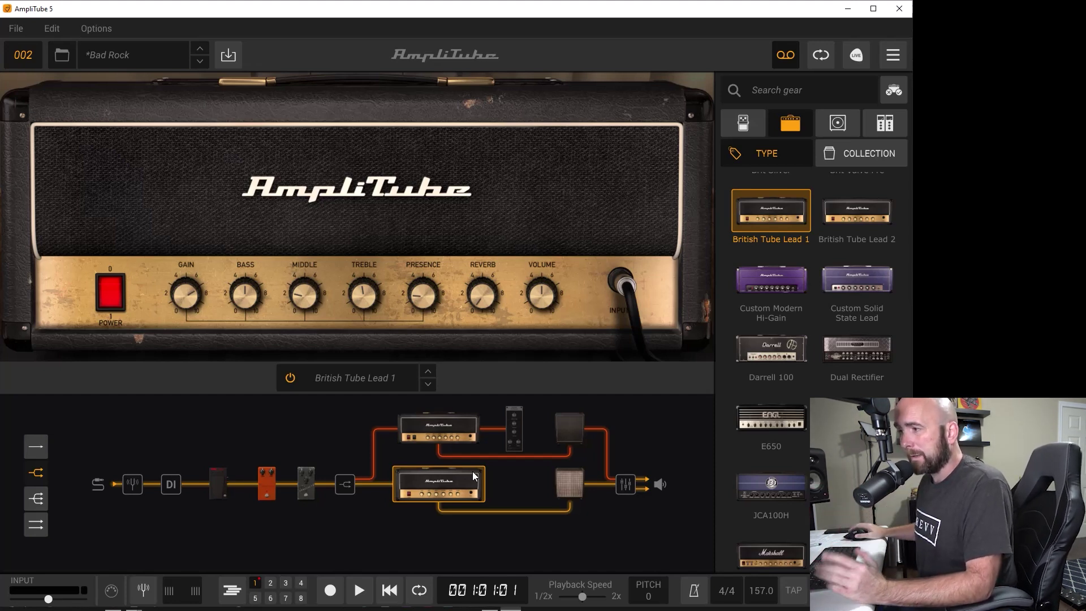
click(306, 484)
right_click(428, 318)
mouse_move(442, 346)
mouse_move(599, 353)
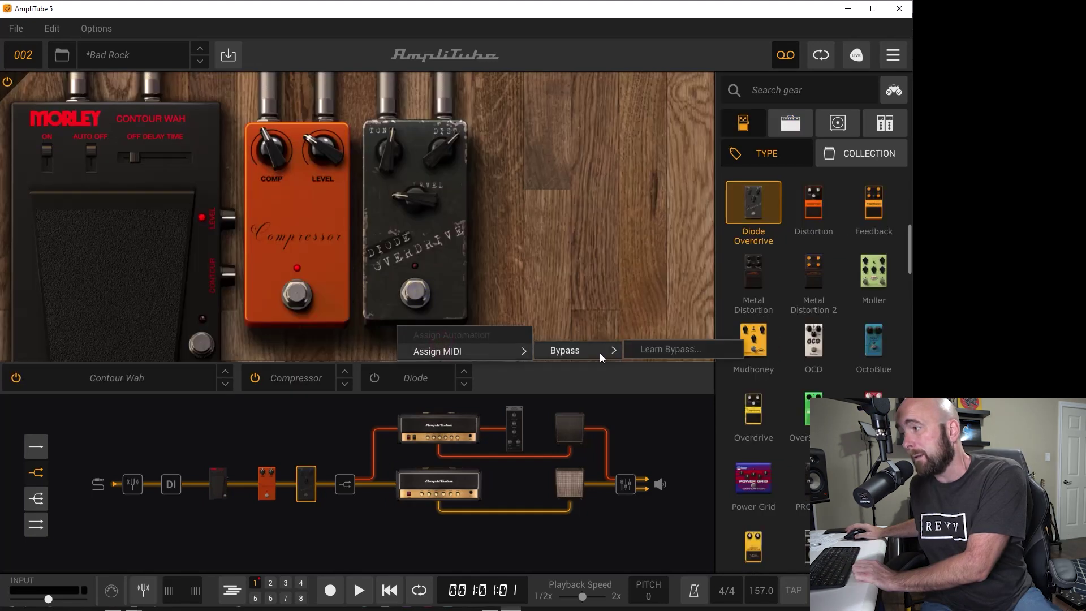
click(650, 351)
click(463, 350)
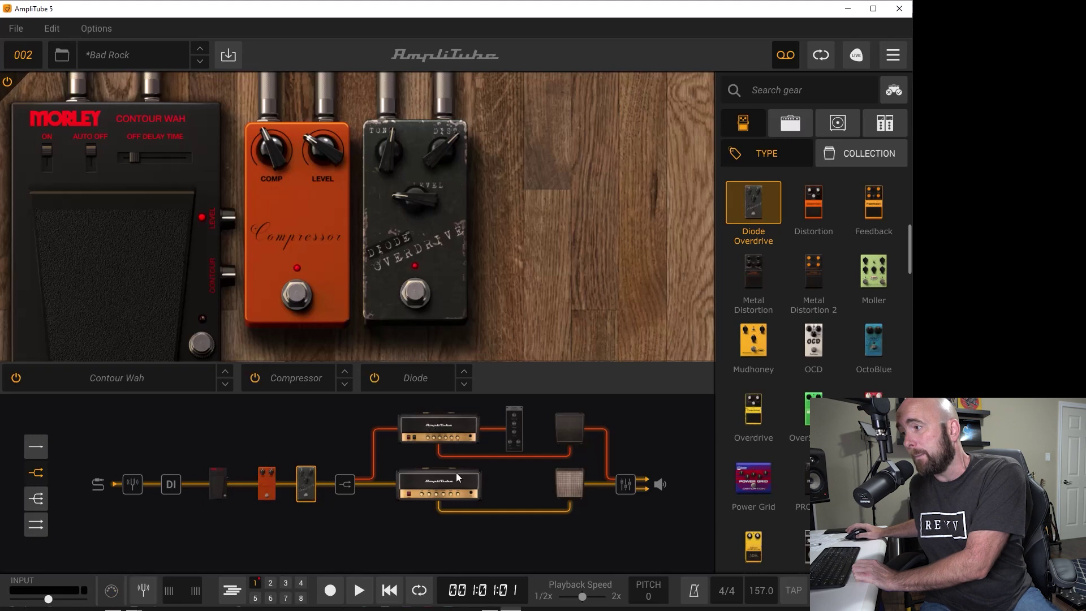
Step: Review the preset-level control change assignments and examine which cab, loop effect, amp and stomp parameters can be added
click(410, 492)
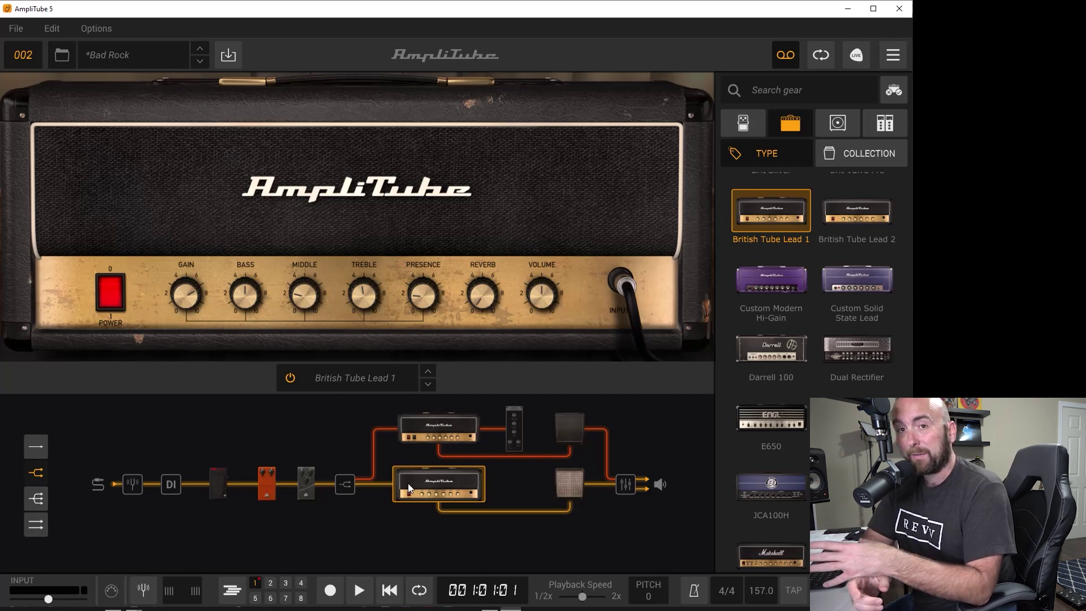
click(894, 55)
click(412, 168)
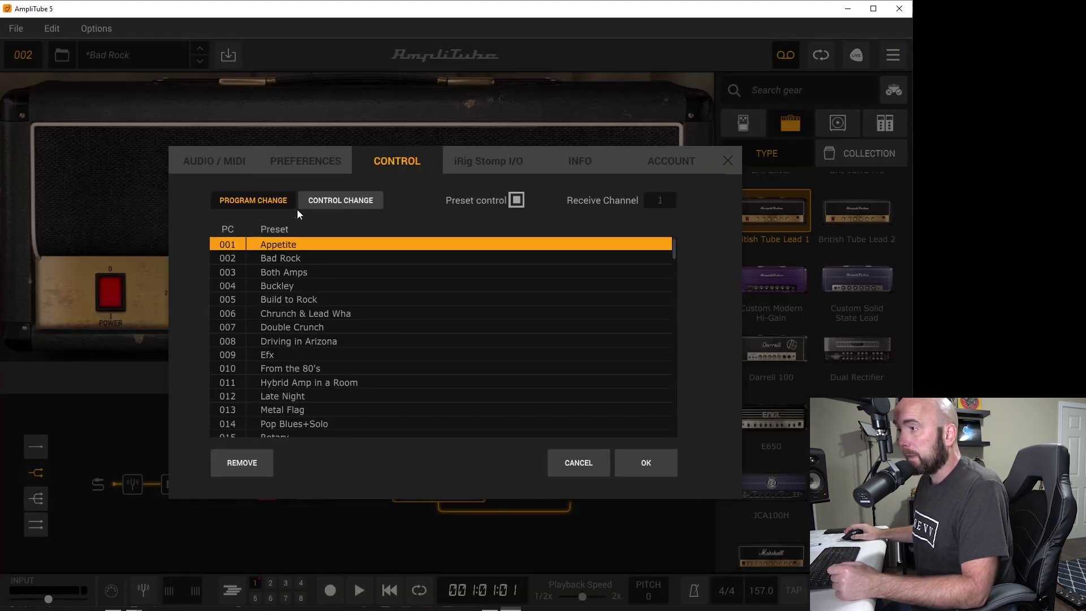
click(343, 199)
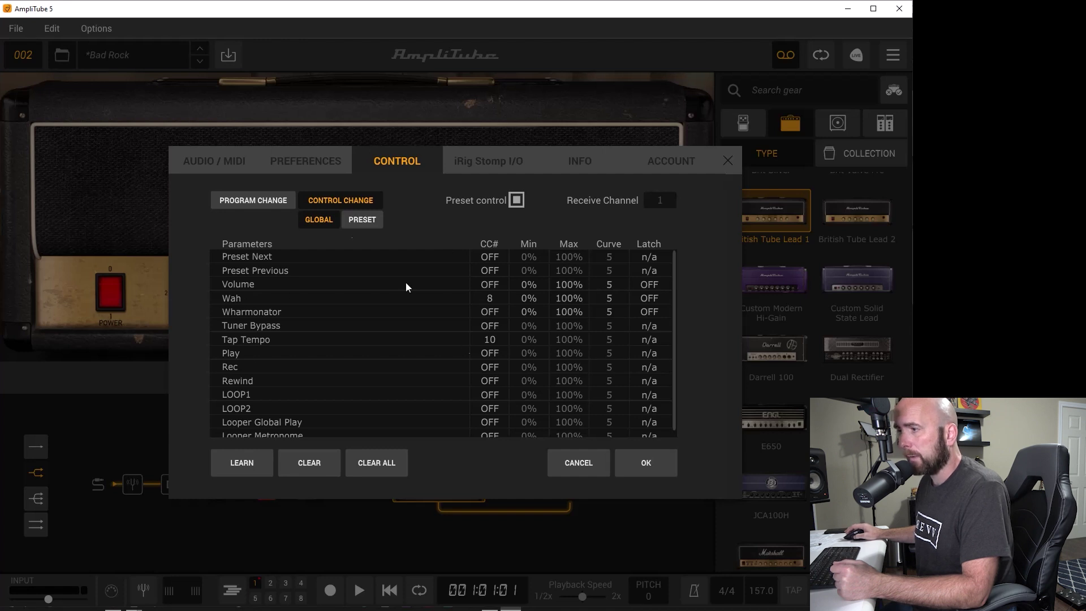
click(361, 220)
mouse_move(332, 365)
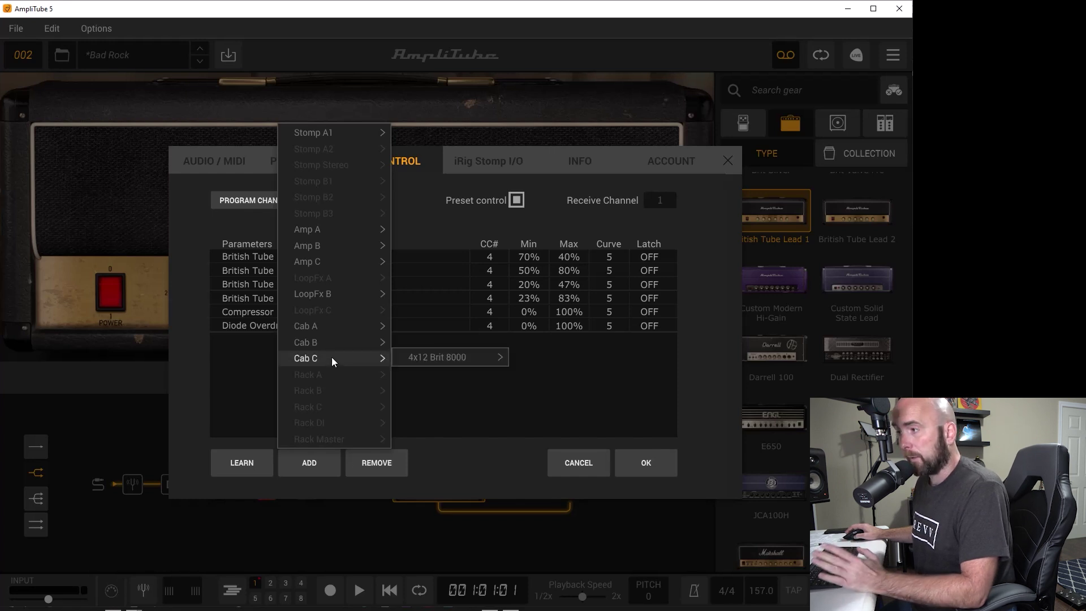
mouse_move(429, 357)
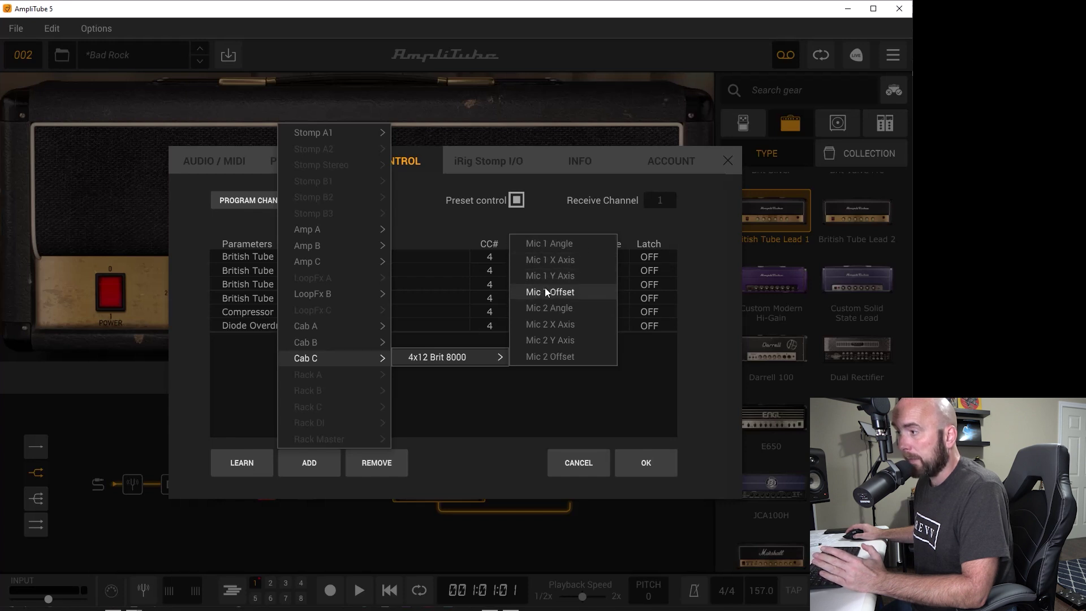
mouse_move(327, 345)
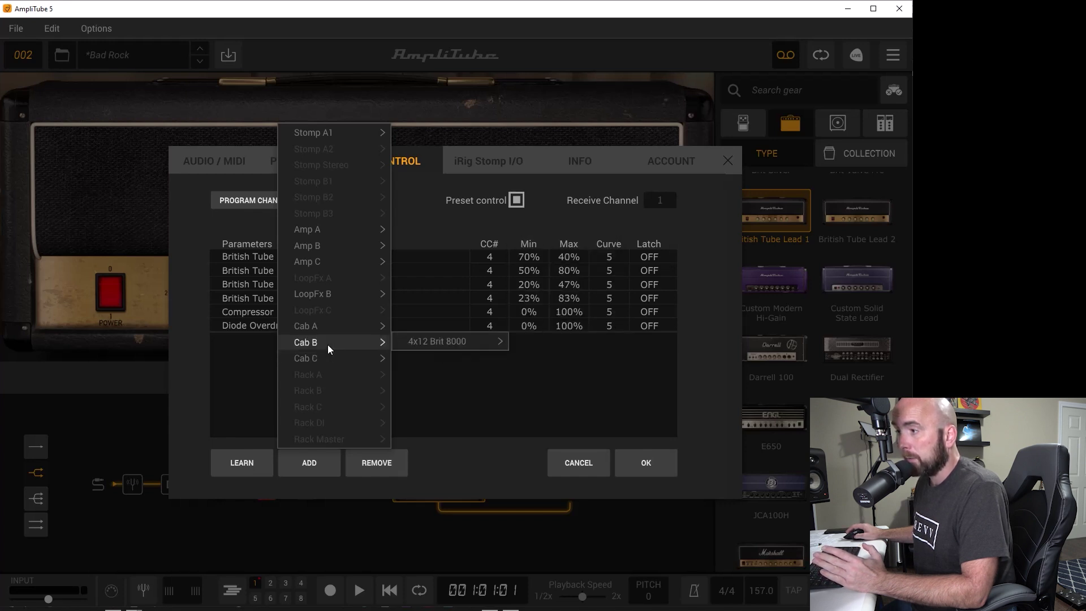
mouse_move(425, 338)
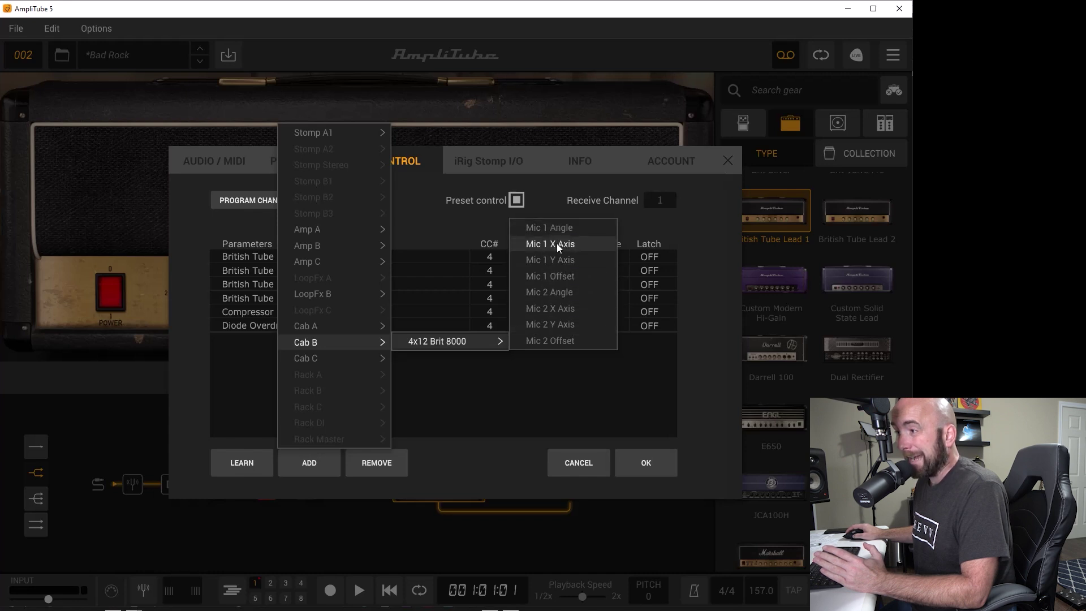
mouse_move(320, 294)
mouse_move(457, 295)
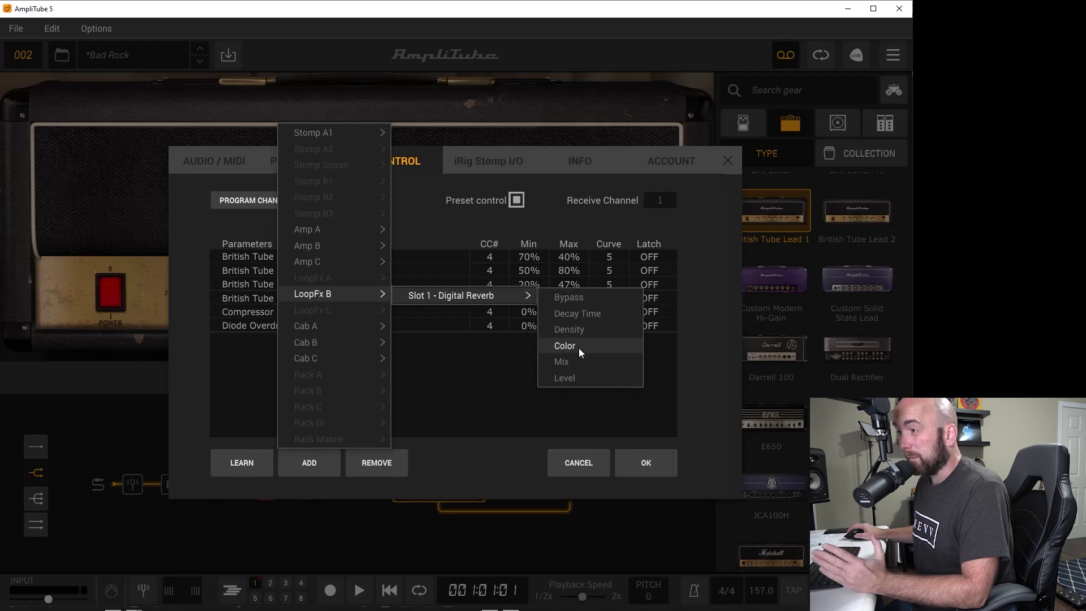
mouse_move(369, 260)
mouse_move(425, 259)
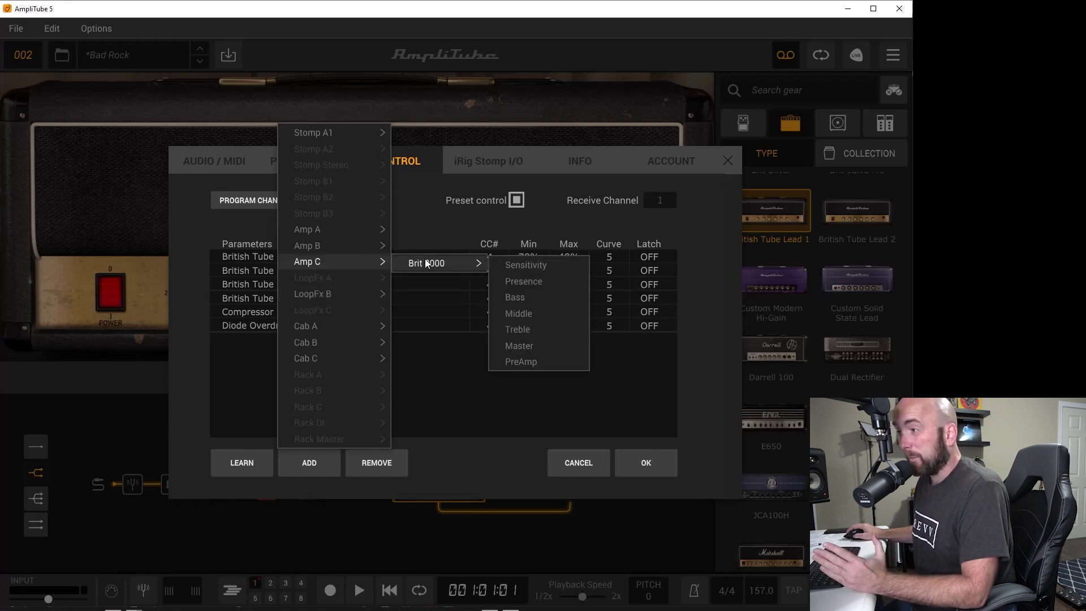
mouse_move(351, 132)
mouse_move(436, 134)
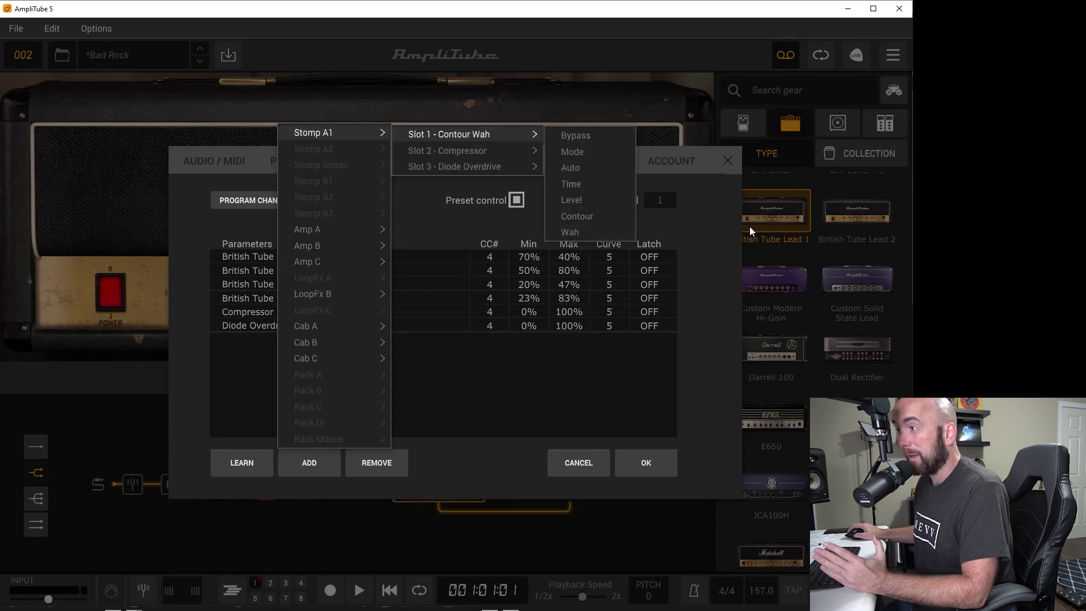
click(698, 238)
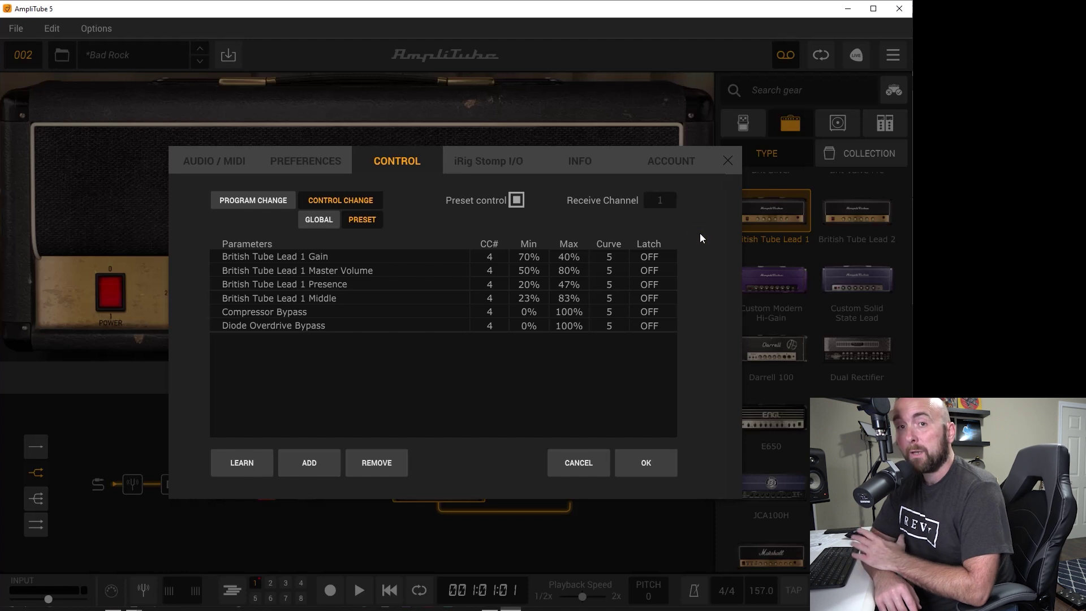